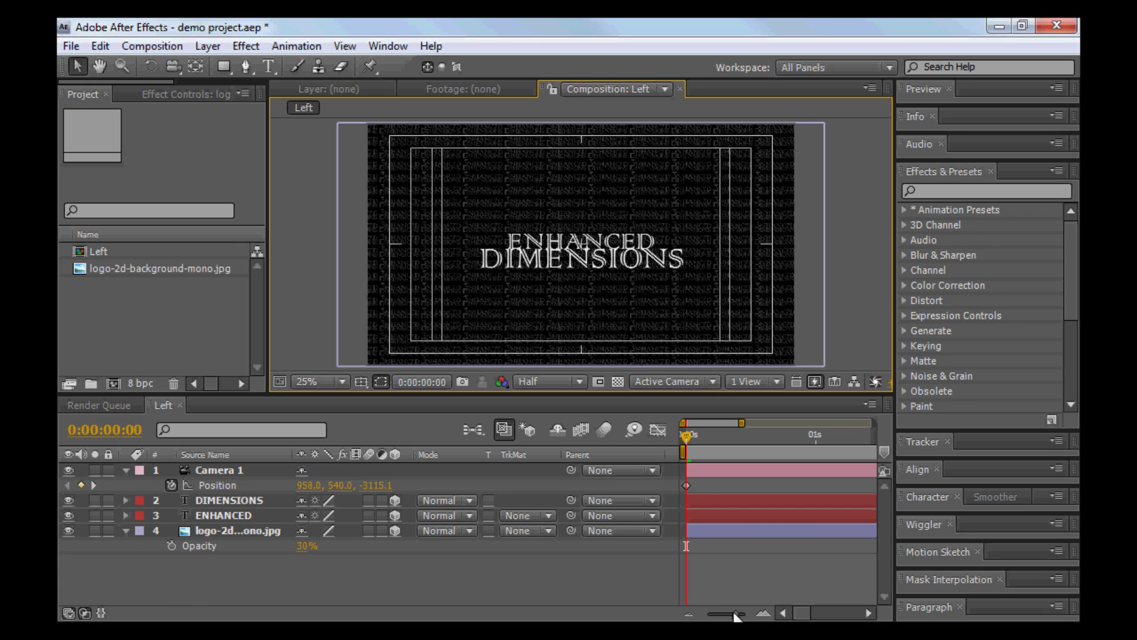
Zoom the timeline out fully and scrub to preview Camera 1's forward move from Z -3115.1.
drag(734, 614, 708, 614)
drag(726, 437, 640, 443)
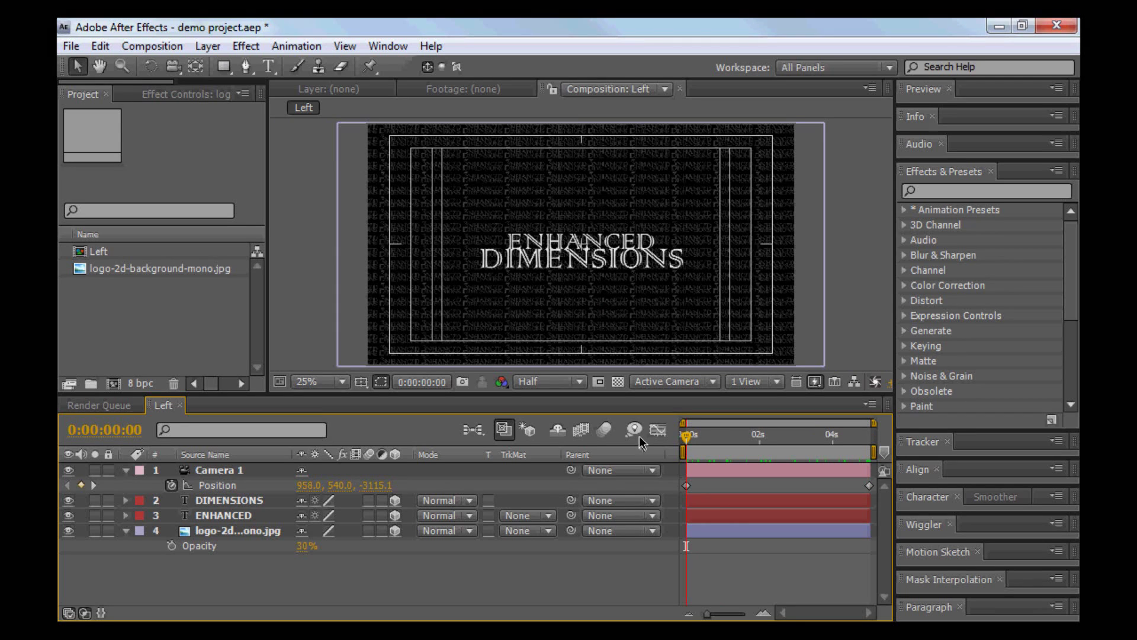
Duplicate the Left composition and name the copy 'Right'.
click(79, 256)
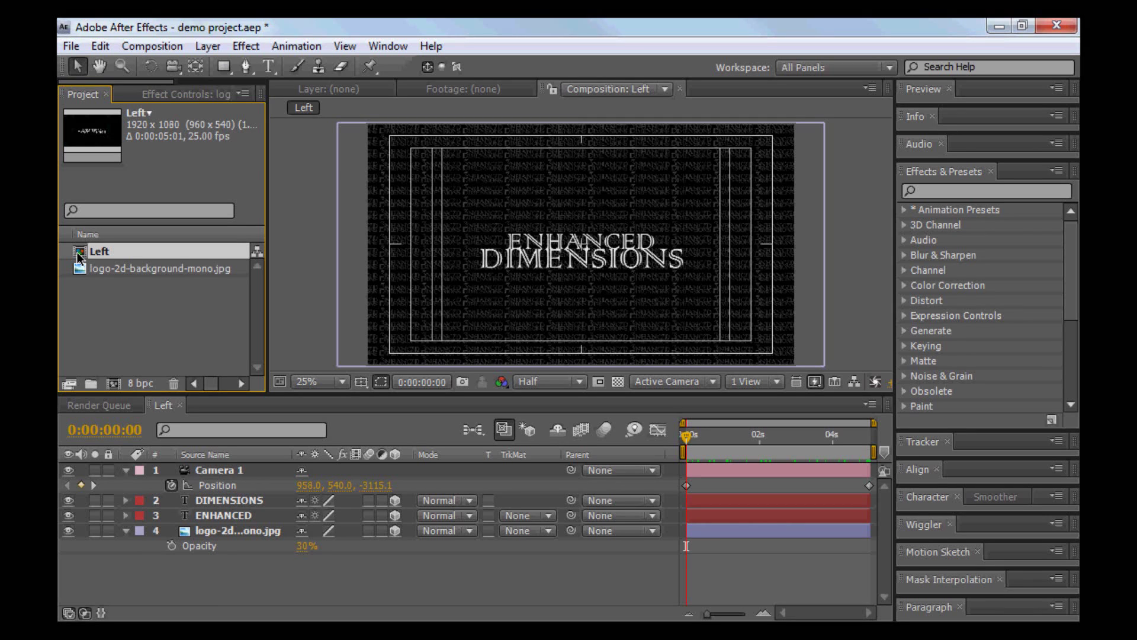
key(ctrl+d)
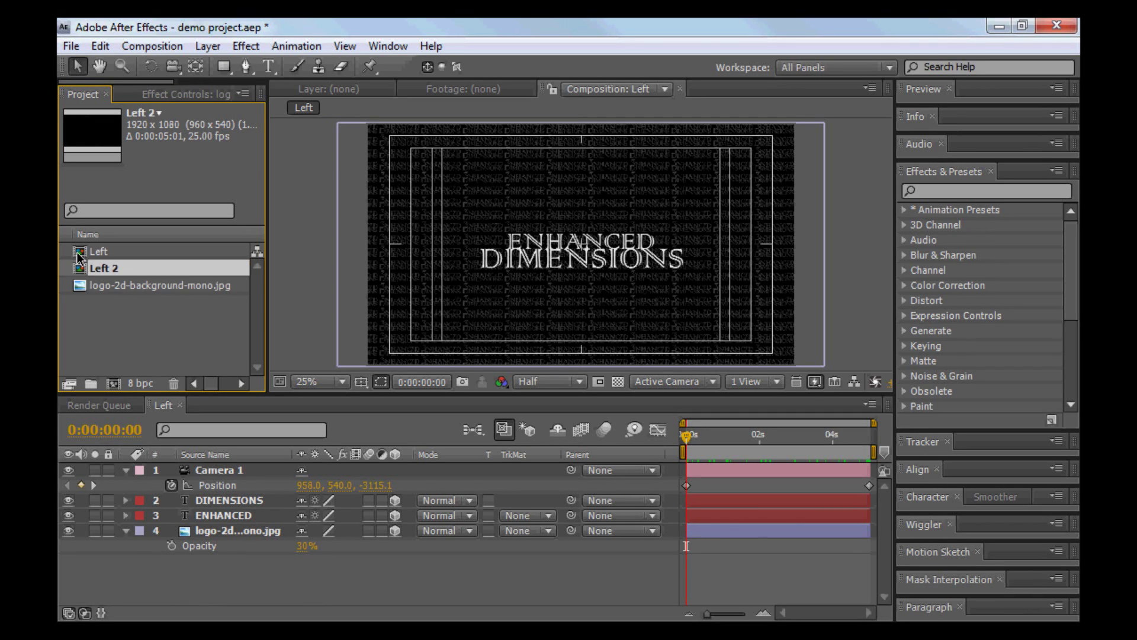
key(Return)
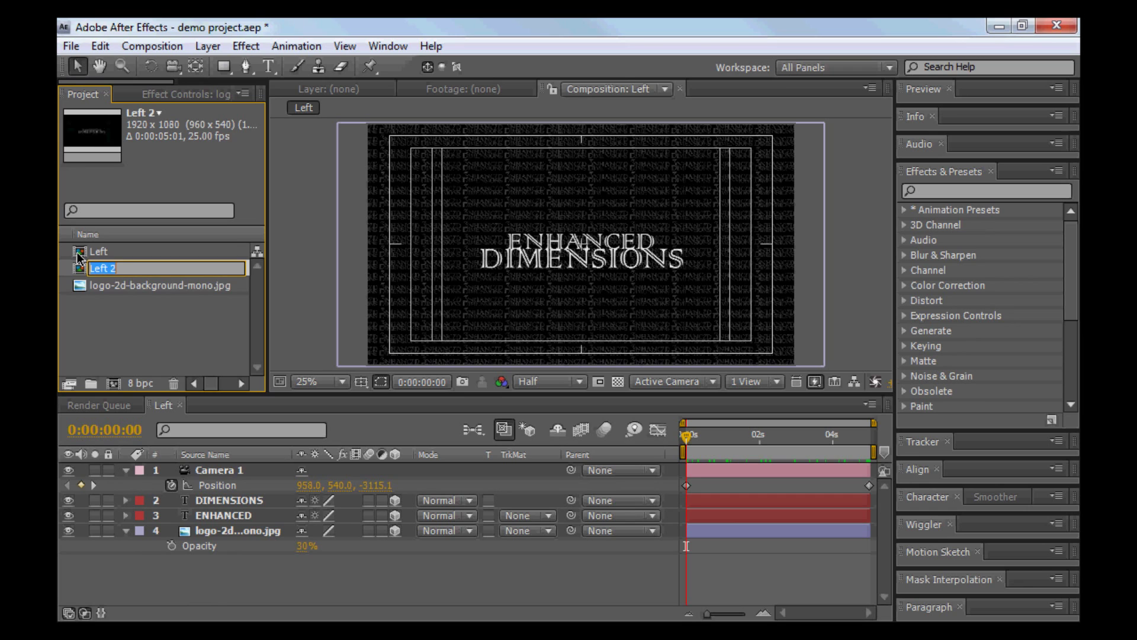
text(Right)
key(Return)
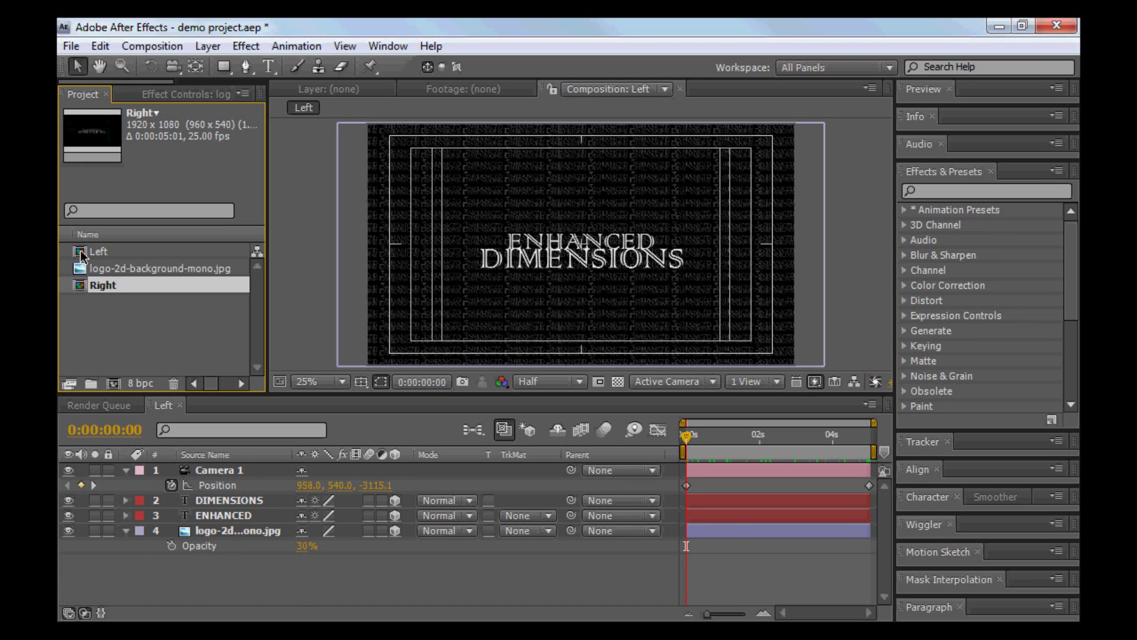
Create one new composition containing the Left and Right compositions as layers.
ctrl+click(95, 252)
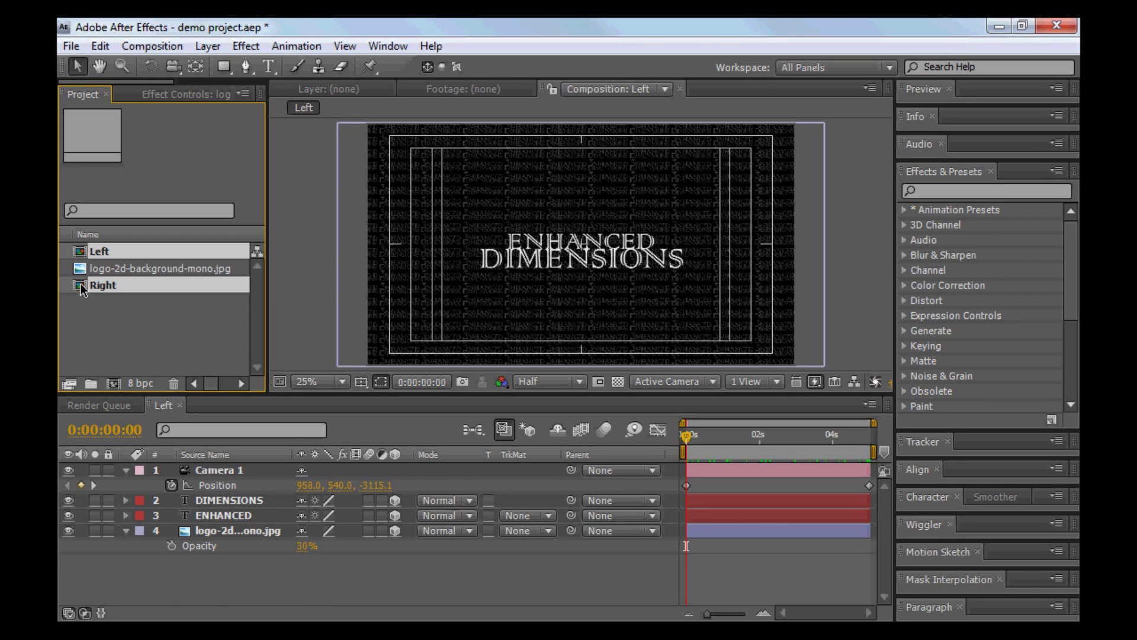
drag(81, 288, 104, 349)
drag(116, 383, 116, 382)
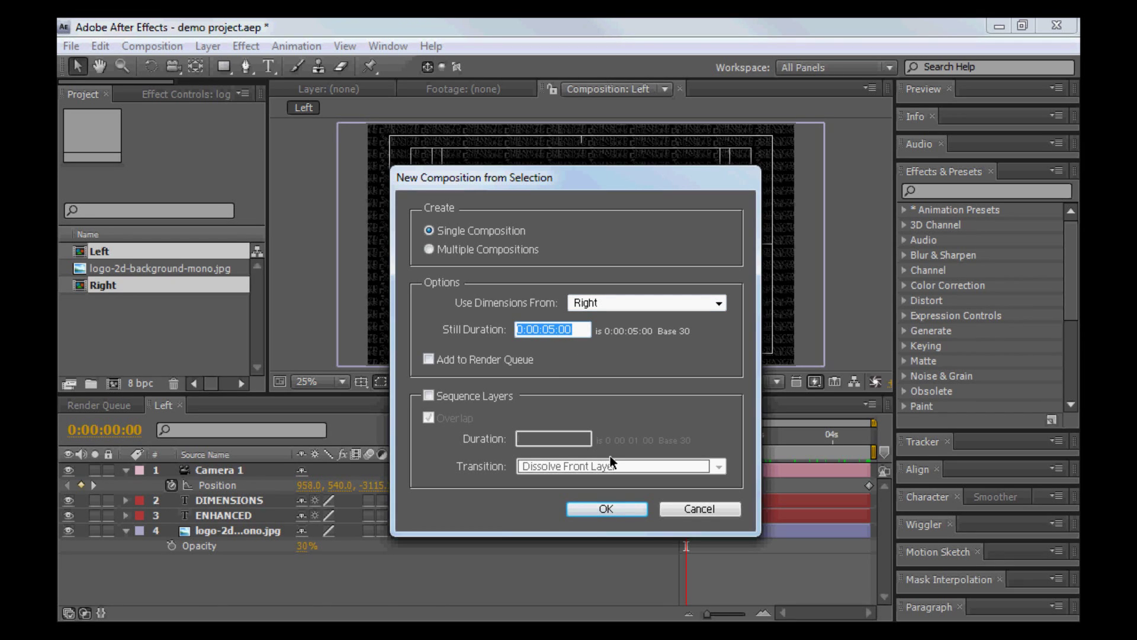
click(608, 510)
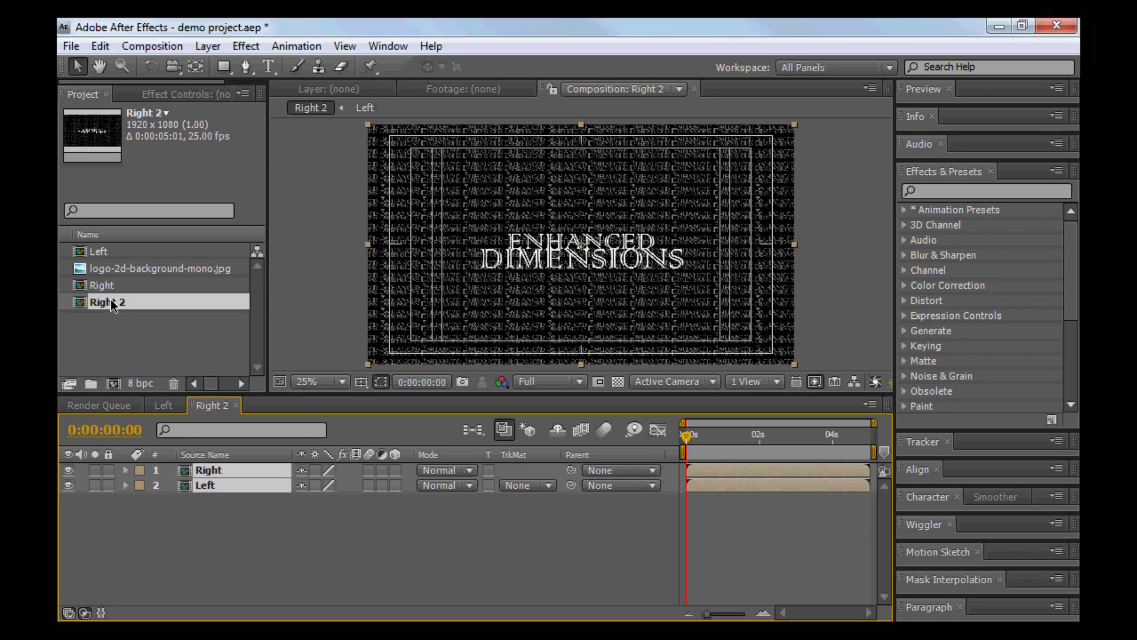
Rename the new composition to 'Anaglyph'.
click(112, 303)
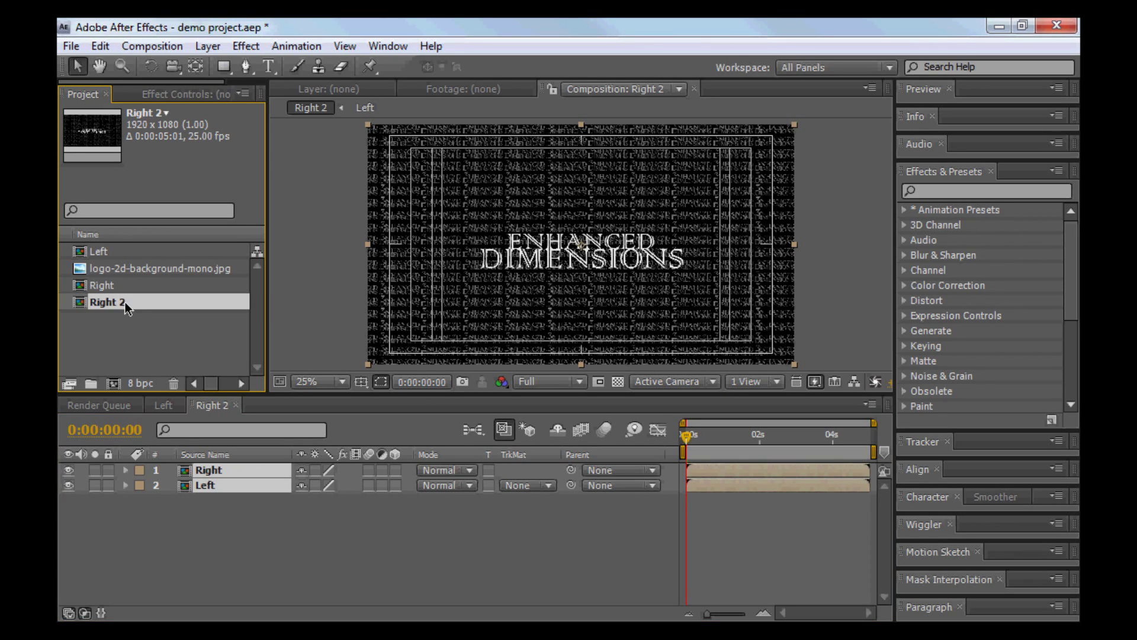
key(Return)
text(A)
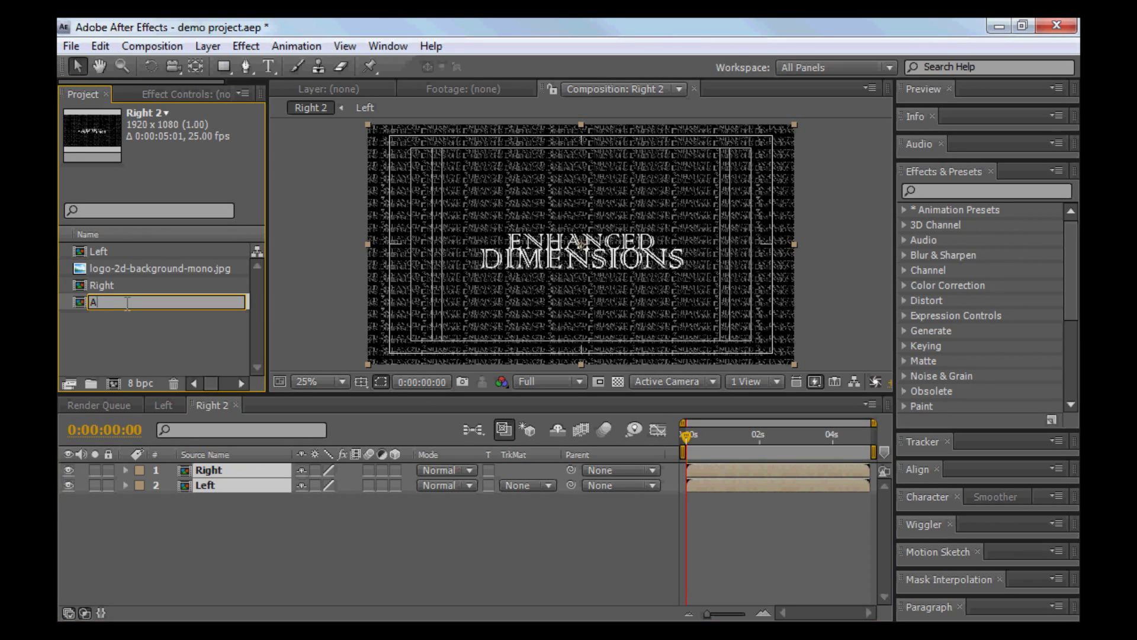
text(naglyph)
key(Return)
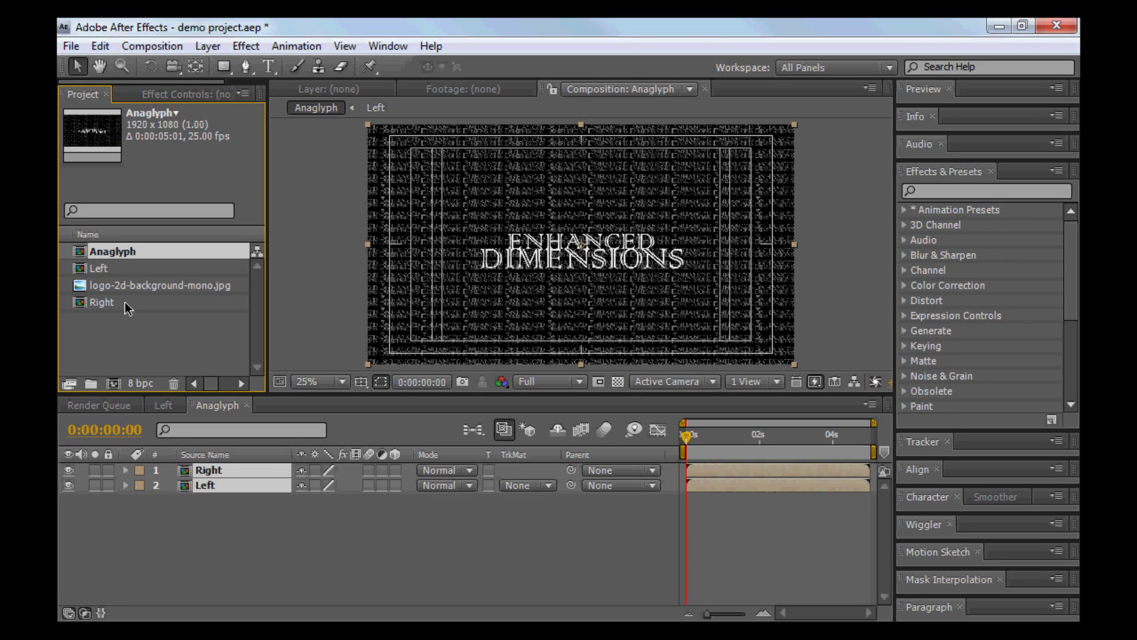
Duplicate the Anaglyph composition and name the copy 'YouTube'.
key(ctrl+d)
key(Return)
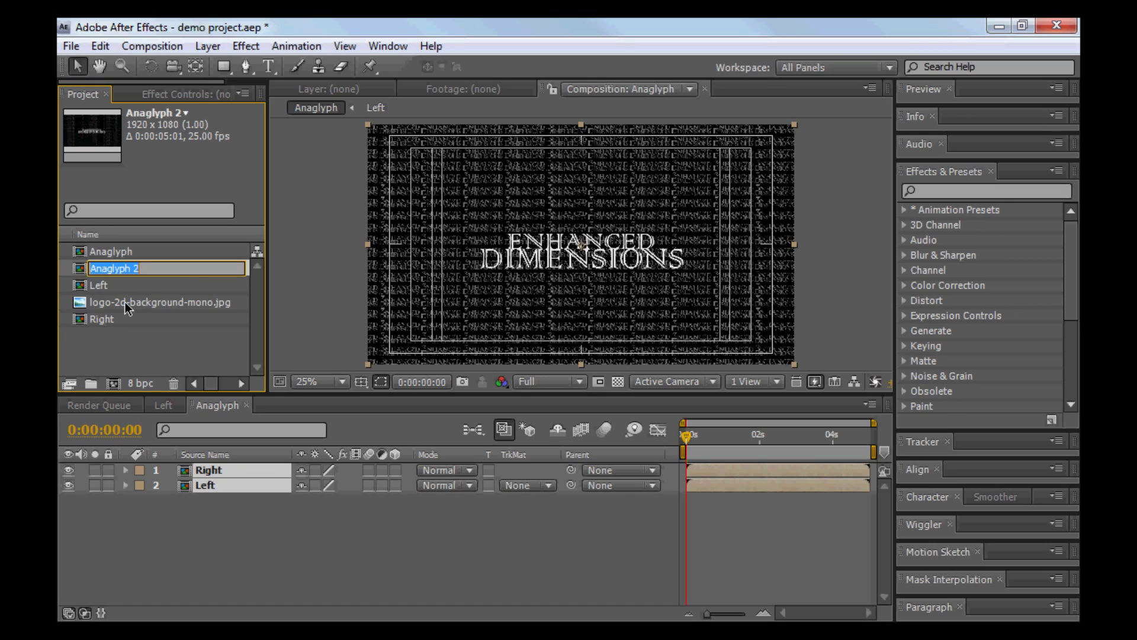
text(YouTube)
key(Return)
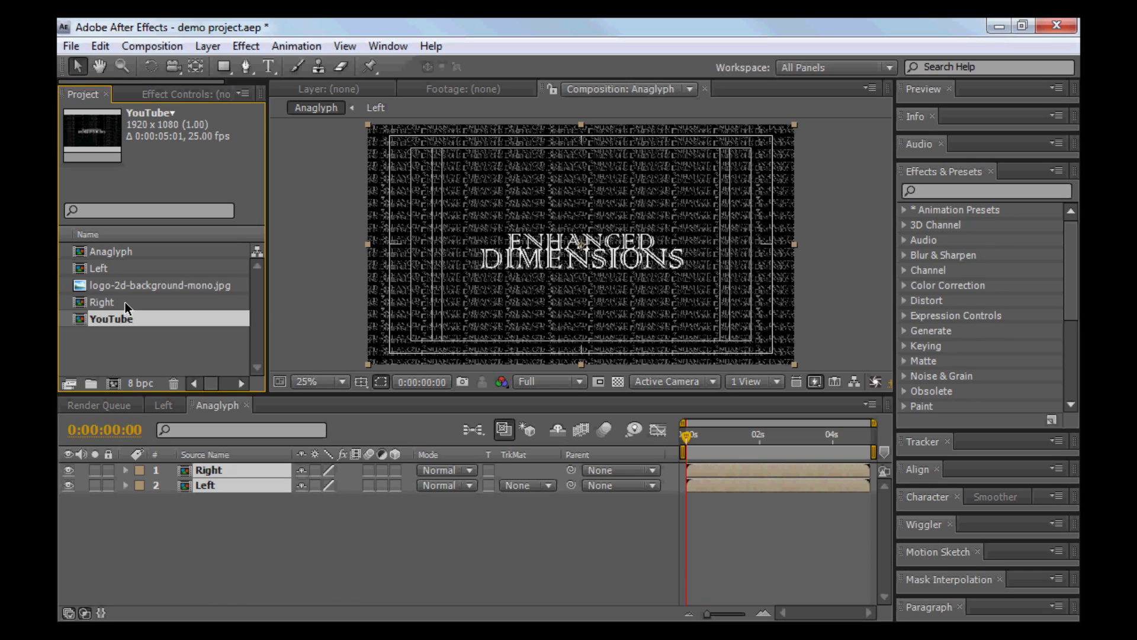
Open Right, order the timeline tabs with Anaglyph last, and move Left above Right in Anaglyph.
double_click(81, 304)
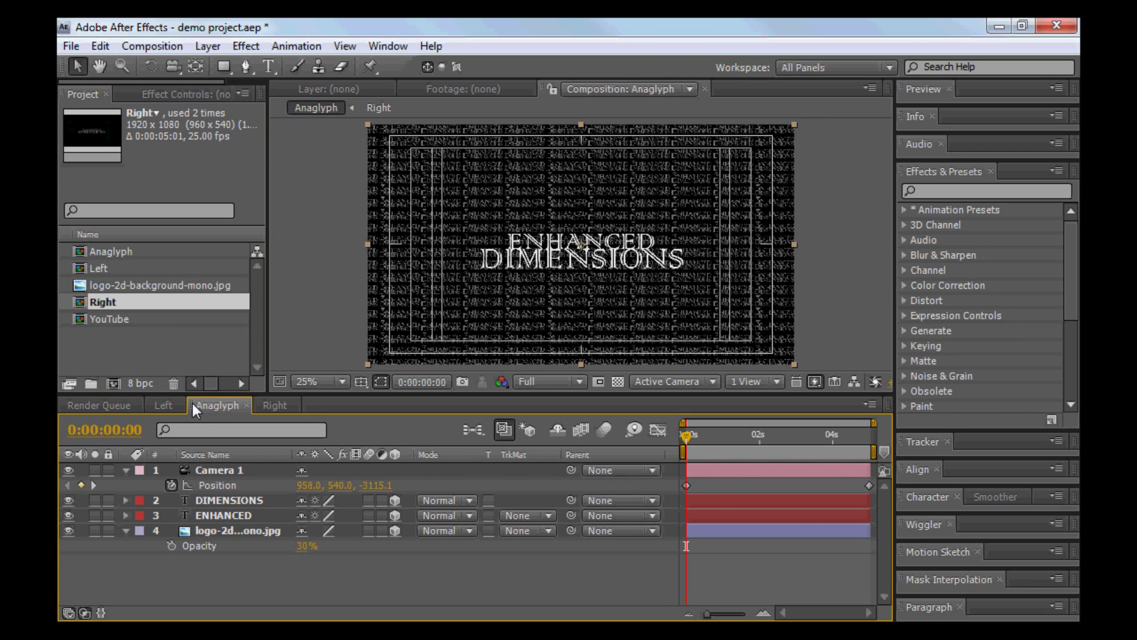
drag(193, 403, 289, 404)
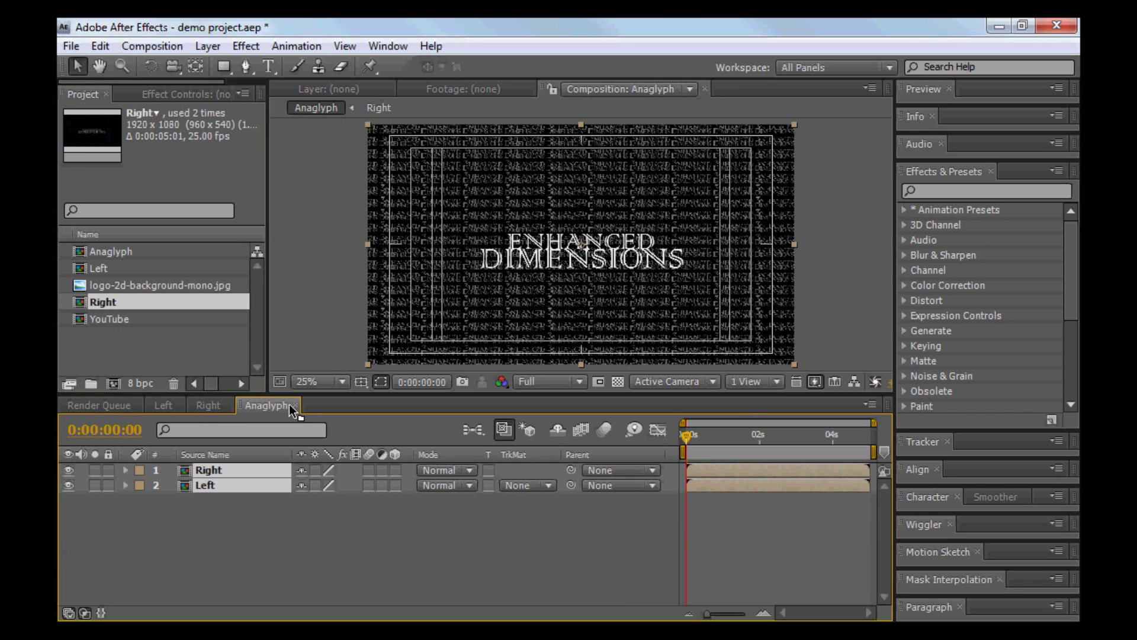
click(164, 404)
click(208, 405)
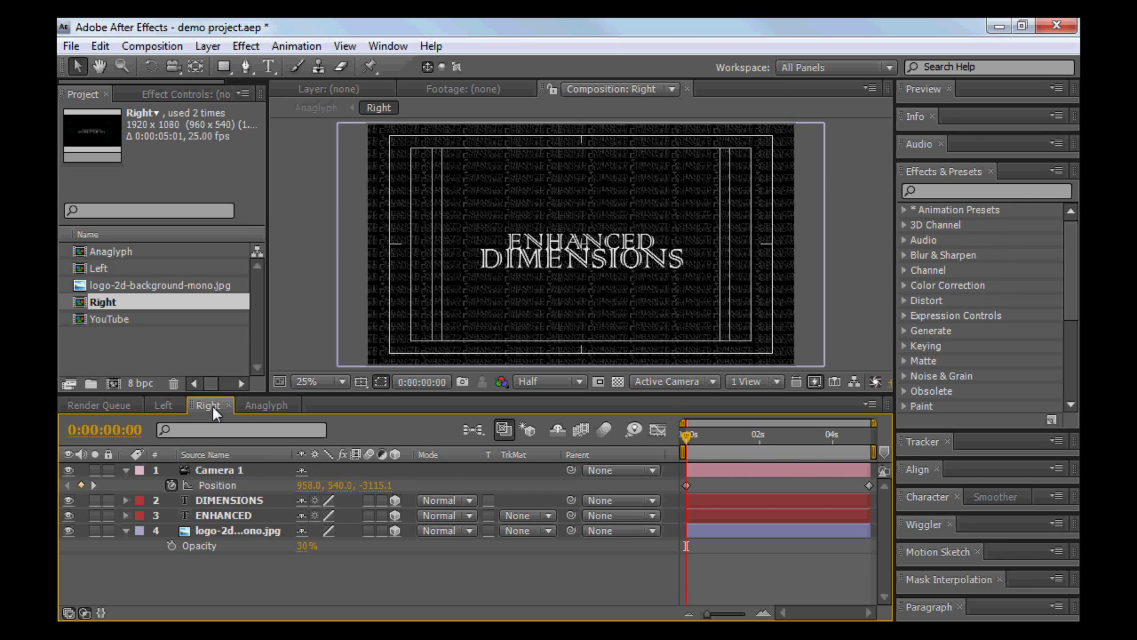
click(266, 405)
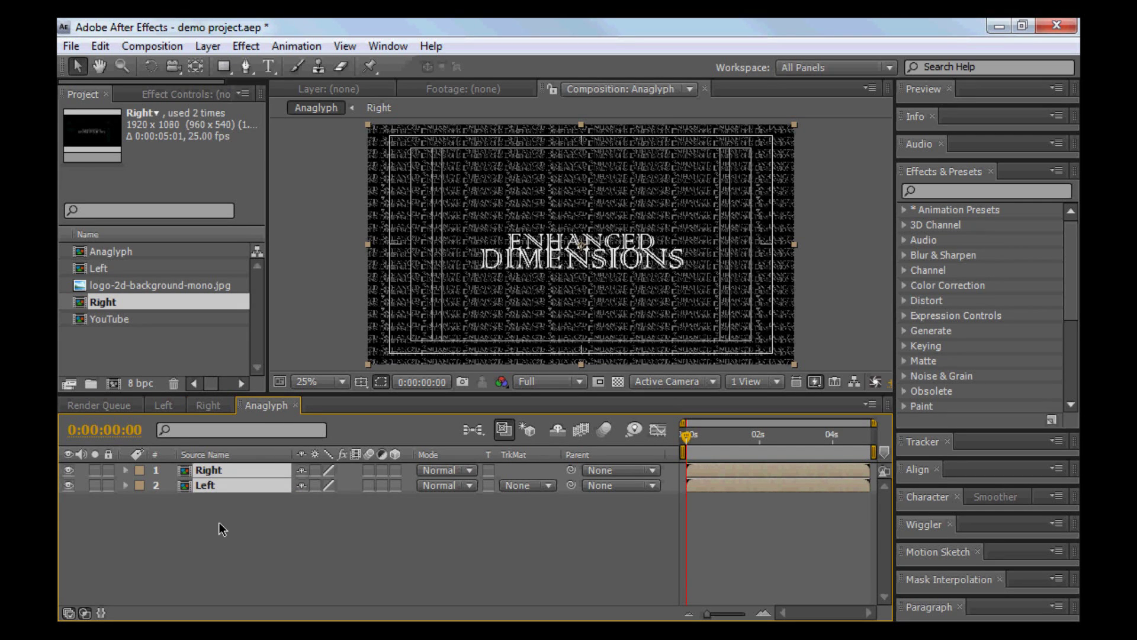
drag(187, 476, 189, 498)
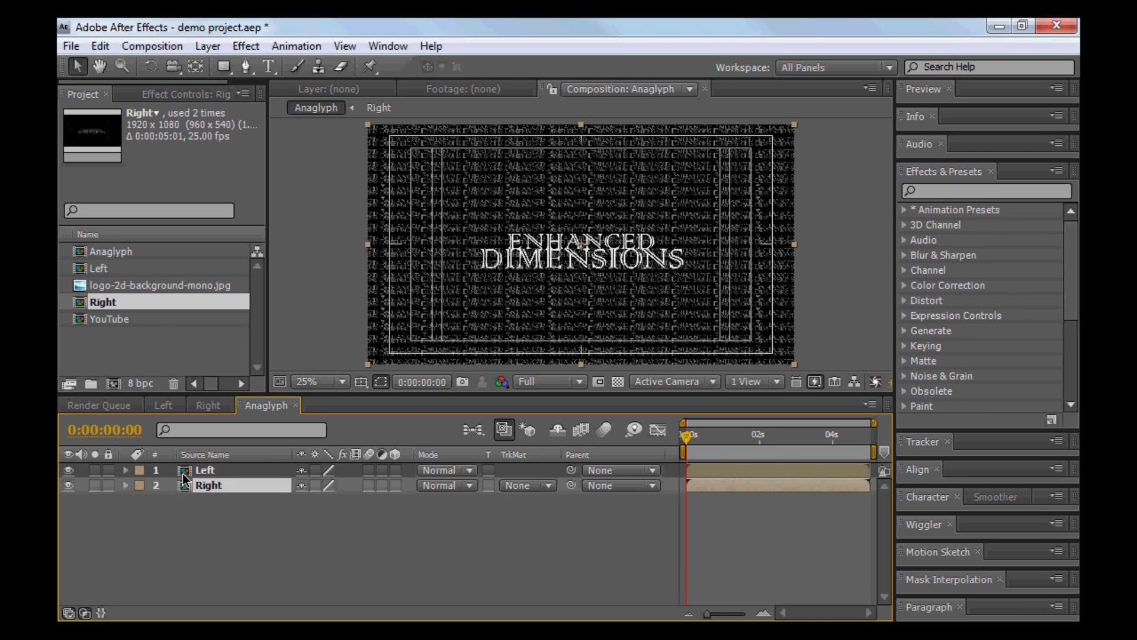
click(190, 473)
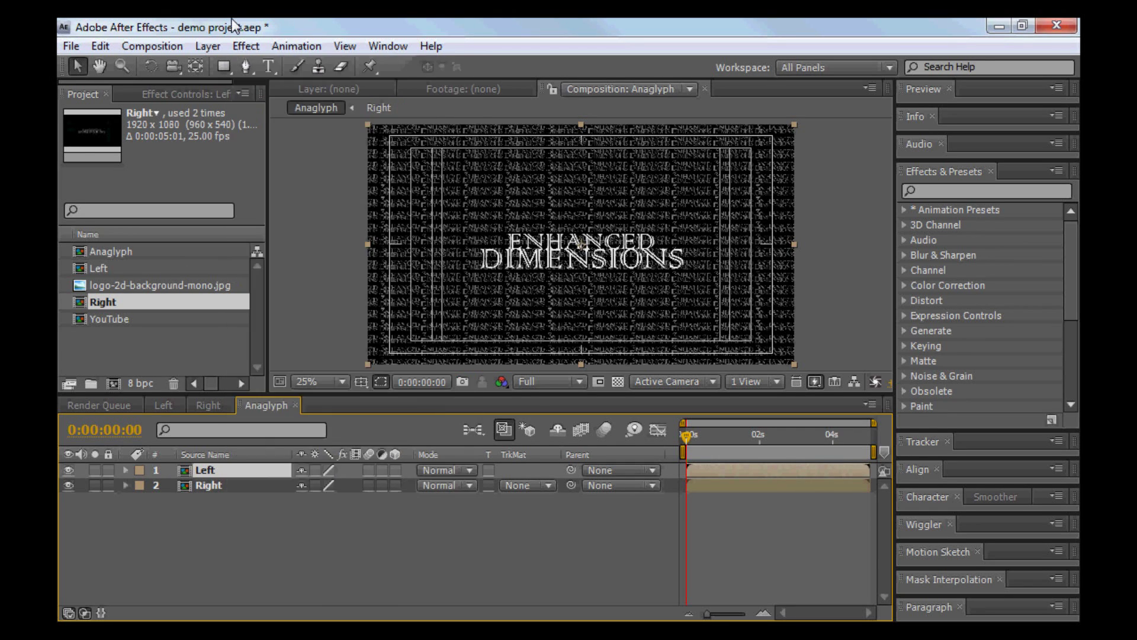
Apply Set Channels to the Left layer with Set Green and Set Blue turned Off.
click(246, 47)
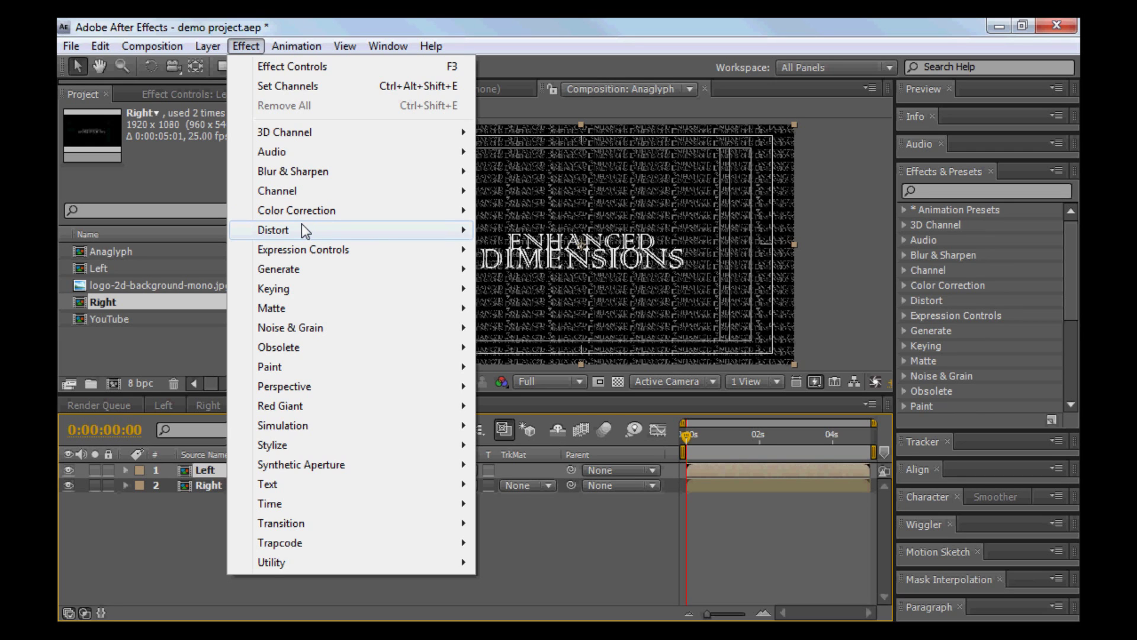
mouse_move(323, 191)
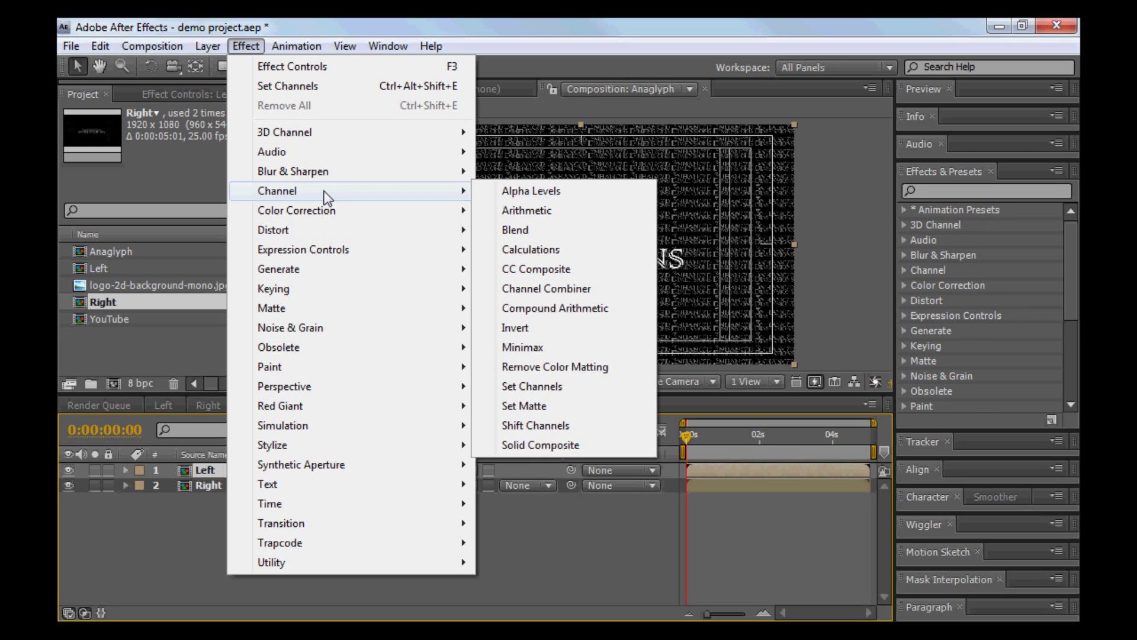
click(549, 386)
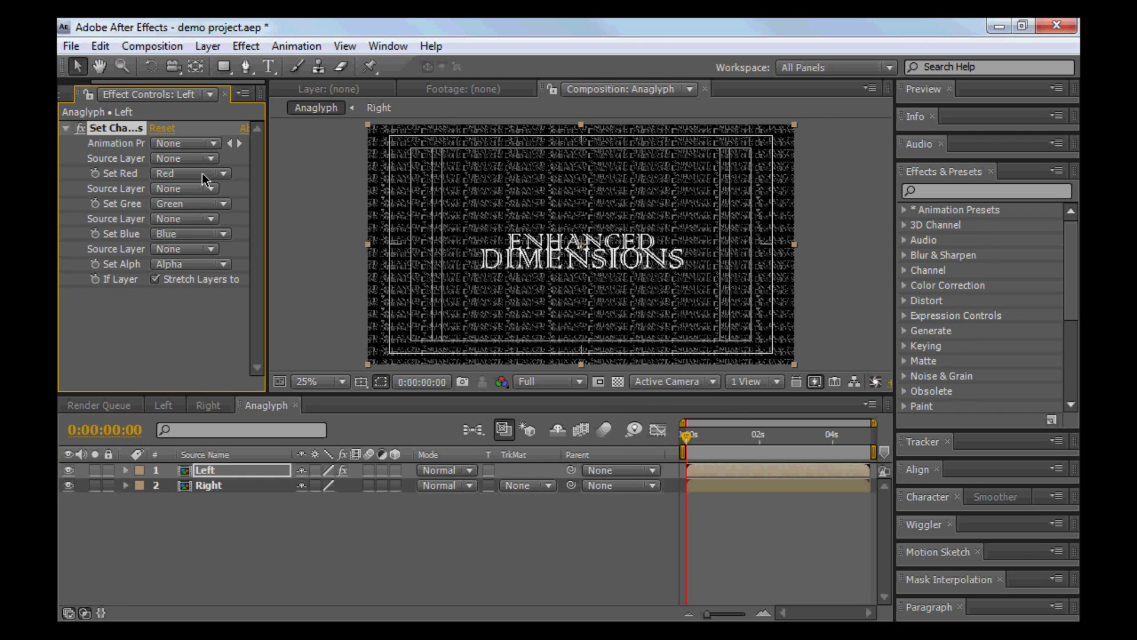
click(177, 204)
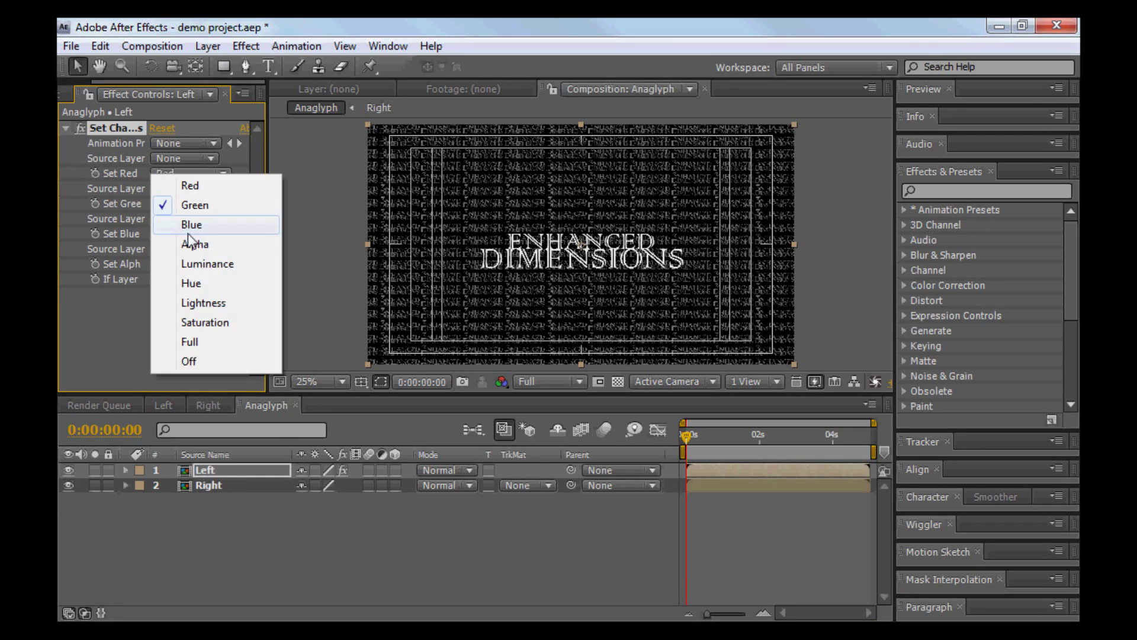
click(186, 362)
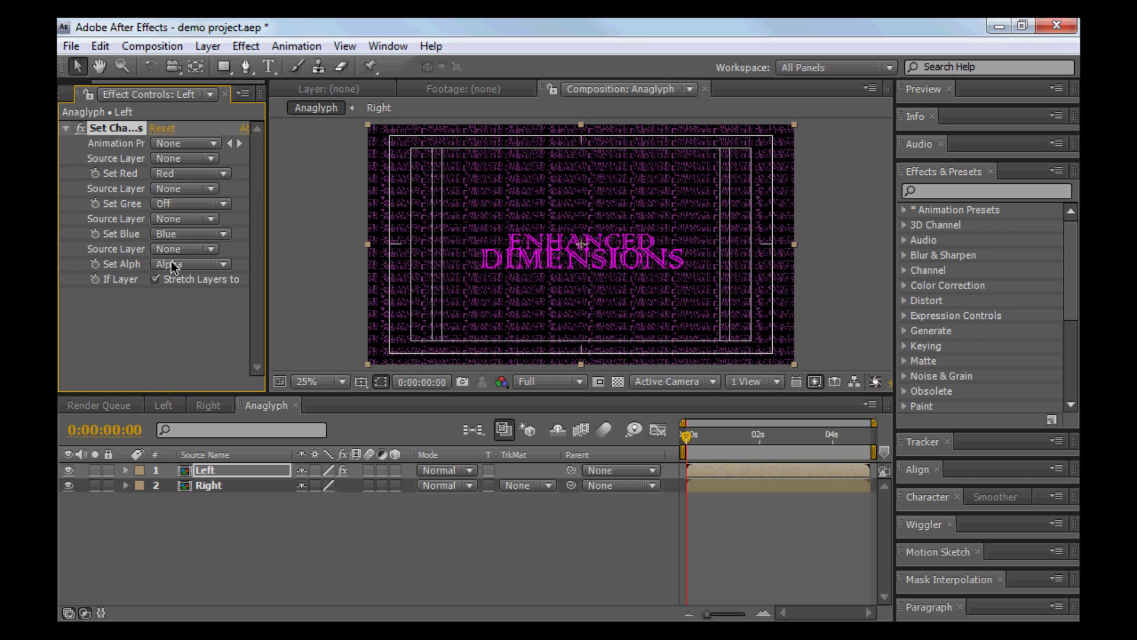
click(178, 234)
click(186, 371)
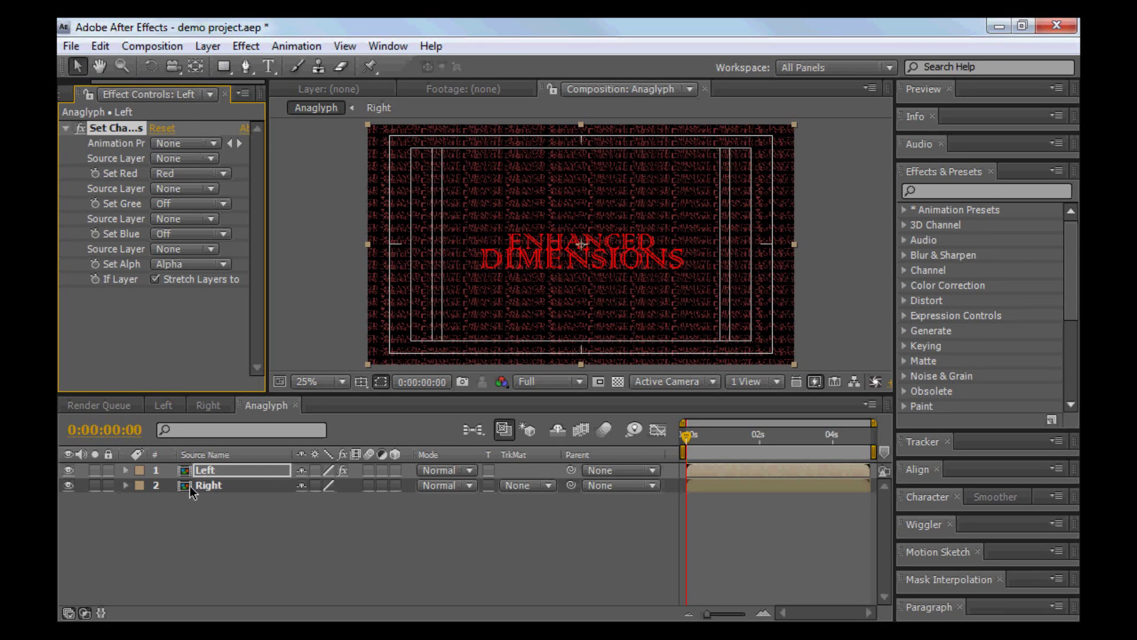
Hide Left, give the Right layer Set Channels with Set Red Off, then show Left again.
click(69, 471)
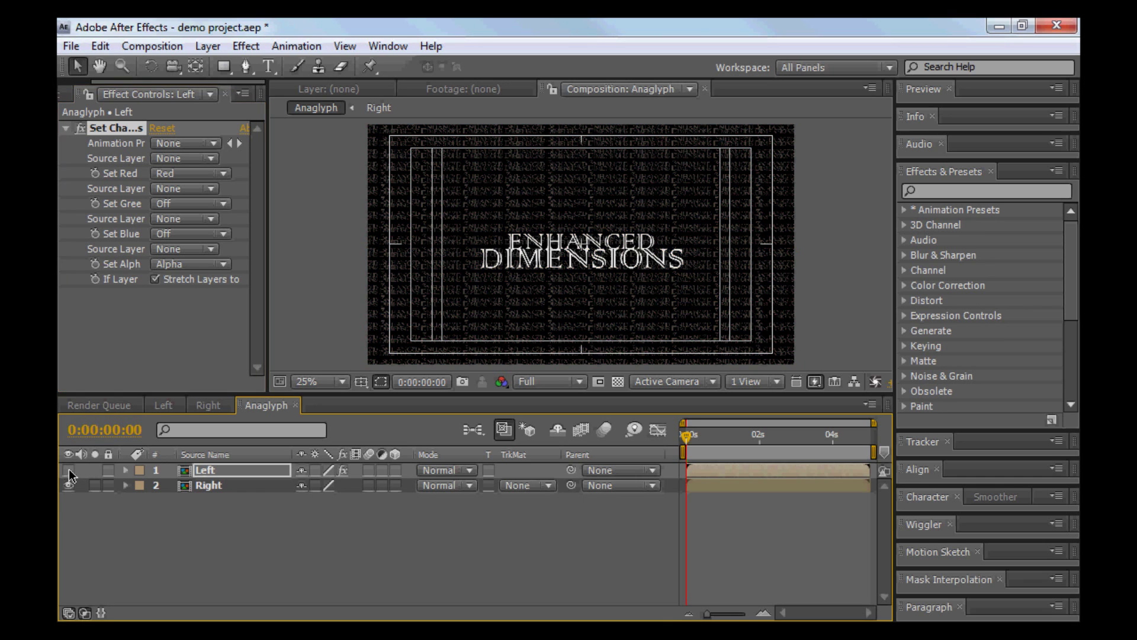
click(202, 489)
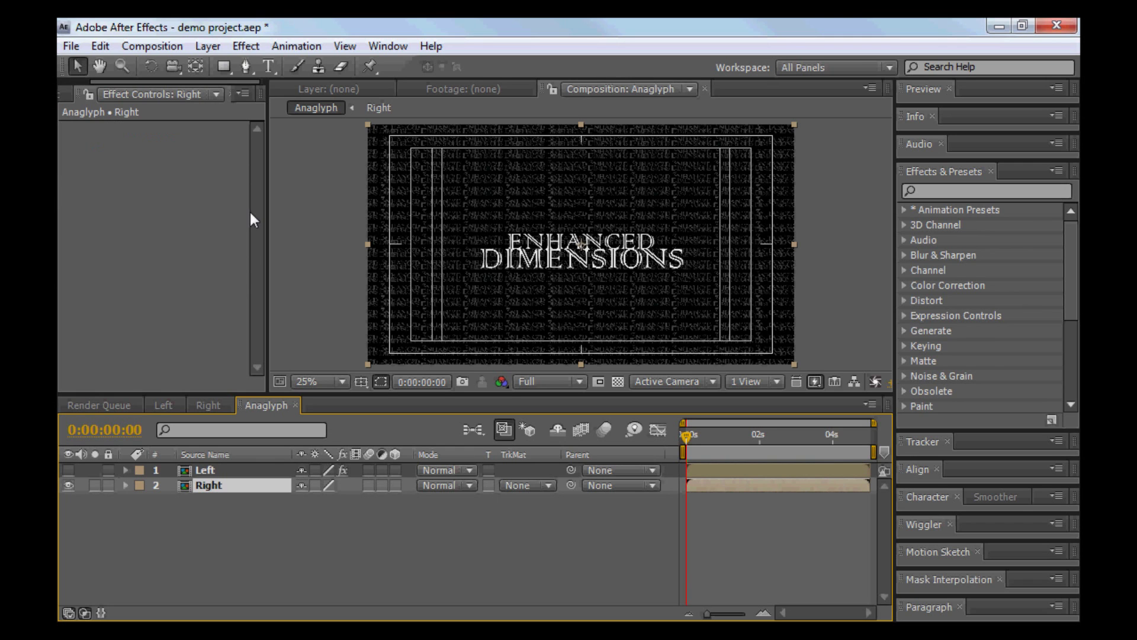
click(244, 46)
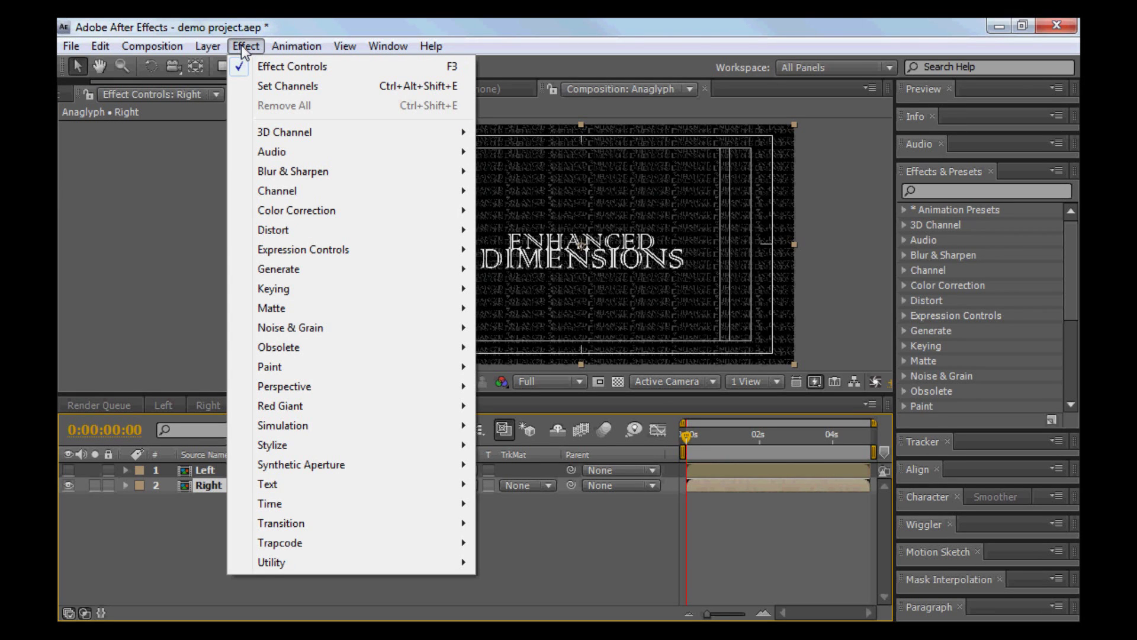
mouse_move(417, 215)
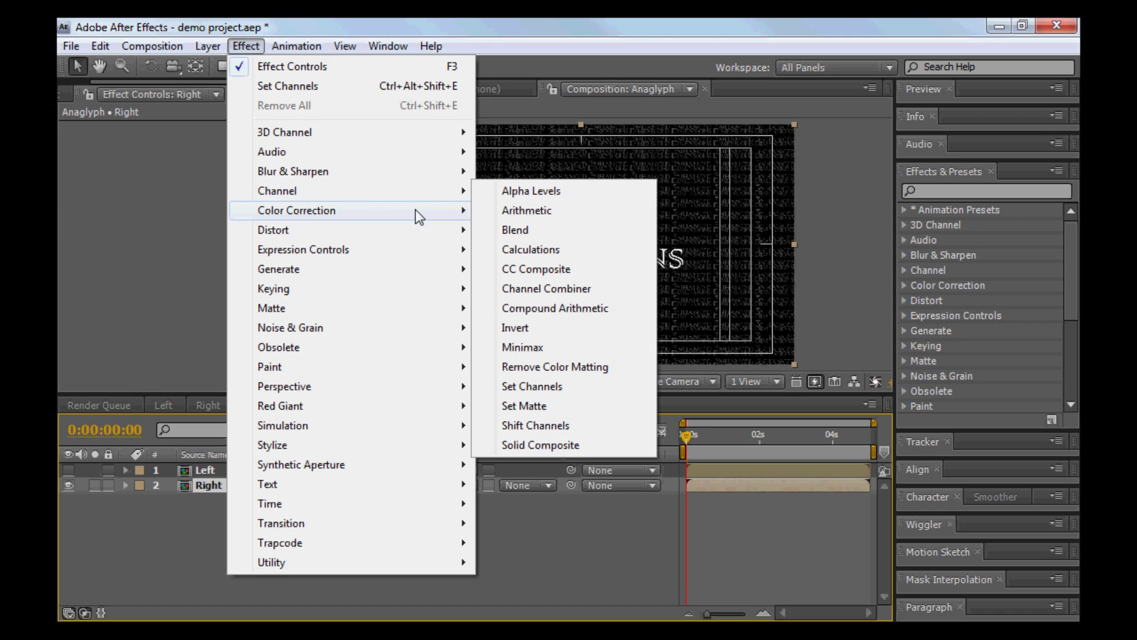
click(550, 390)
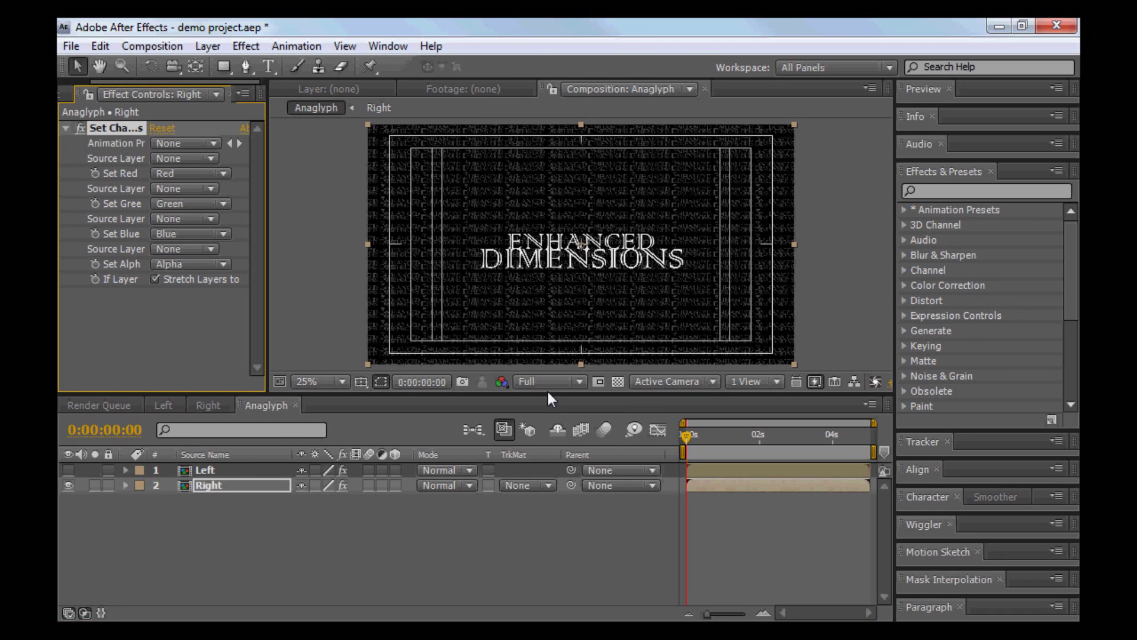
click(222, 174)
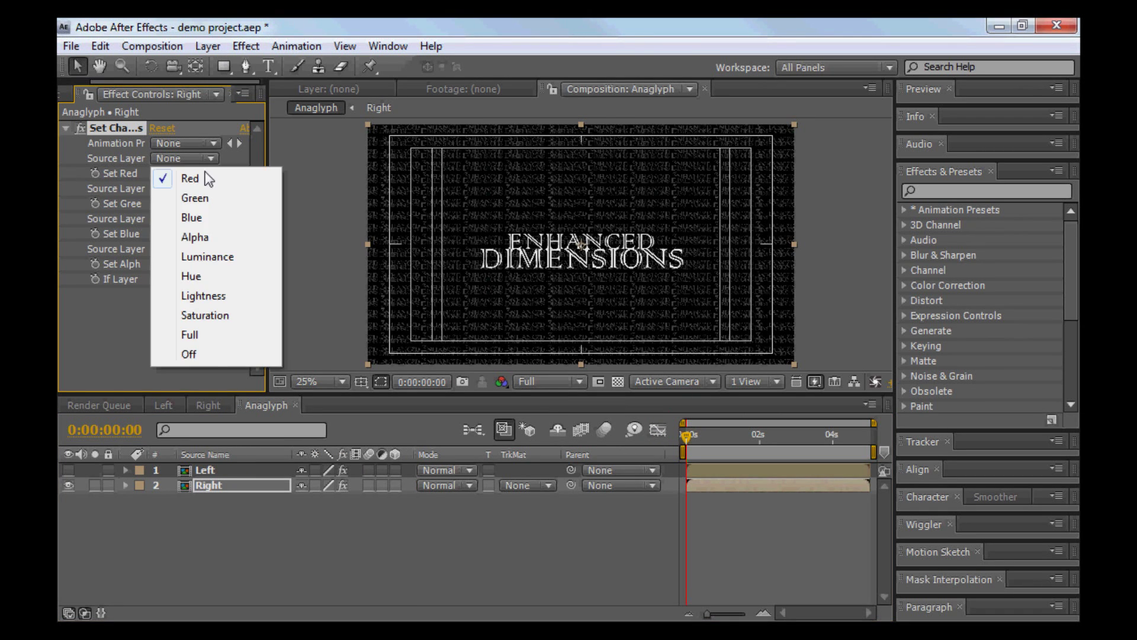
click(208, 354)
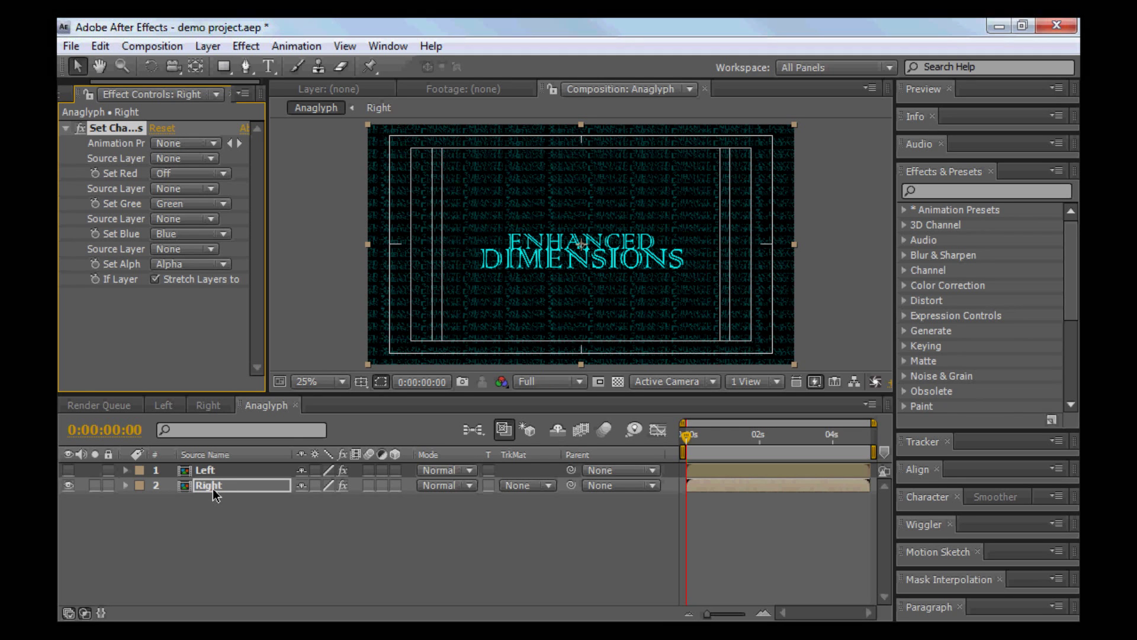
click(70, 469)
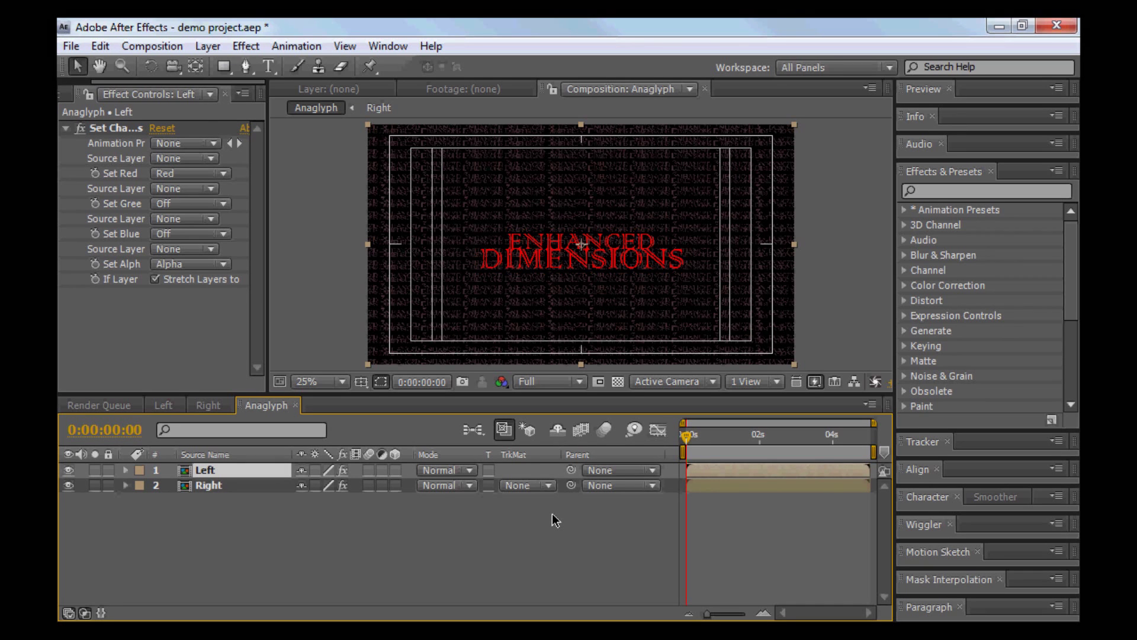
Set the Left layer's blending mode to Add.
click(453, 470)
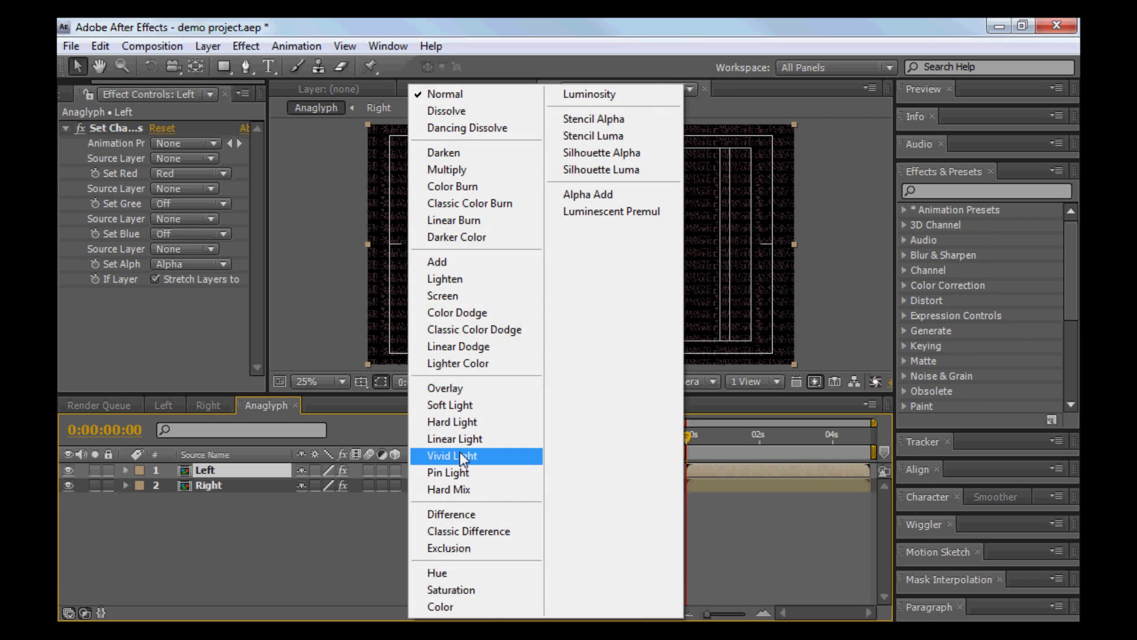
click(460, 262)
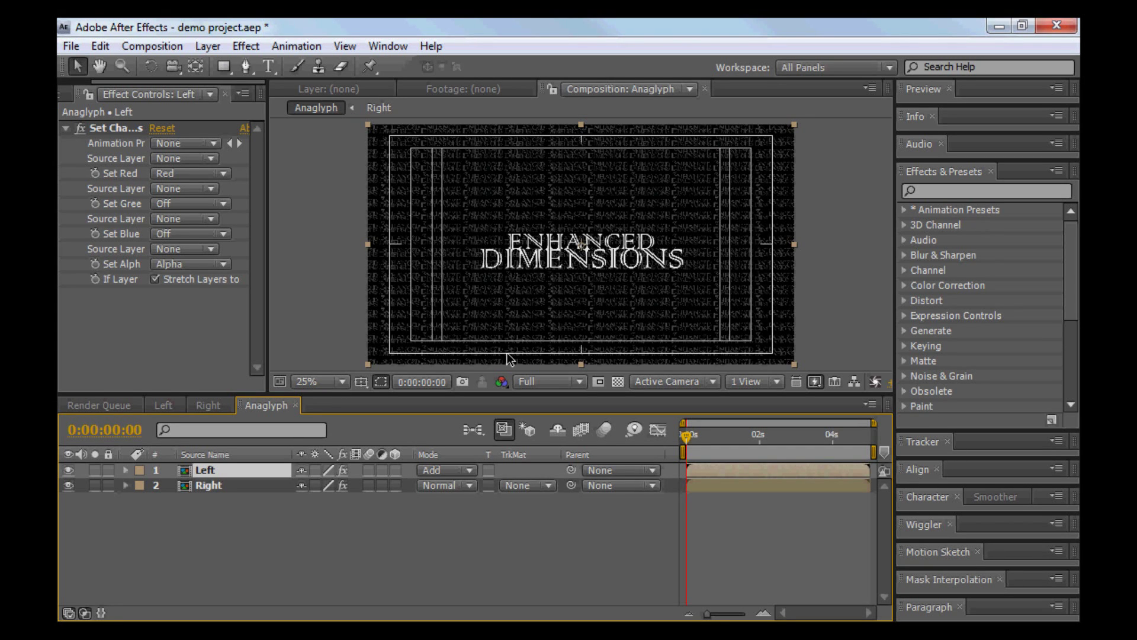
Lock the viewer on Anaglyph, open Left's timeline, and select Camera 1 with its Position keyframes.
click(552, 89)
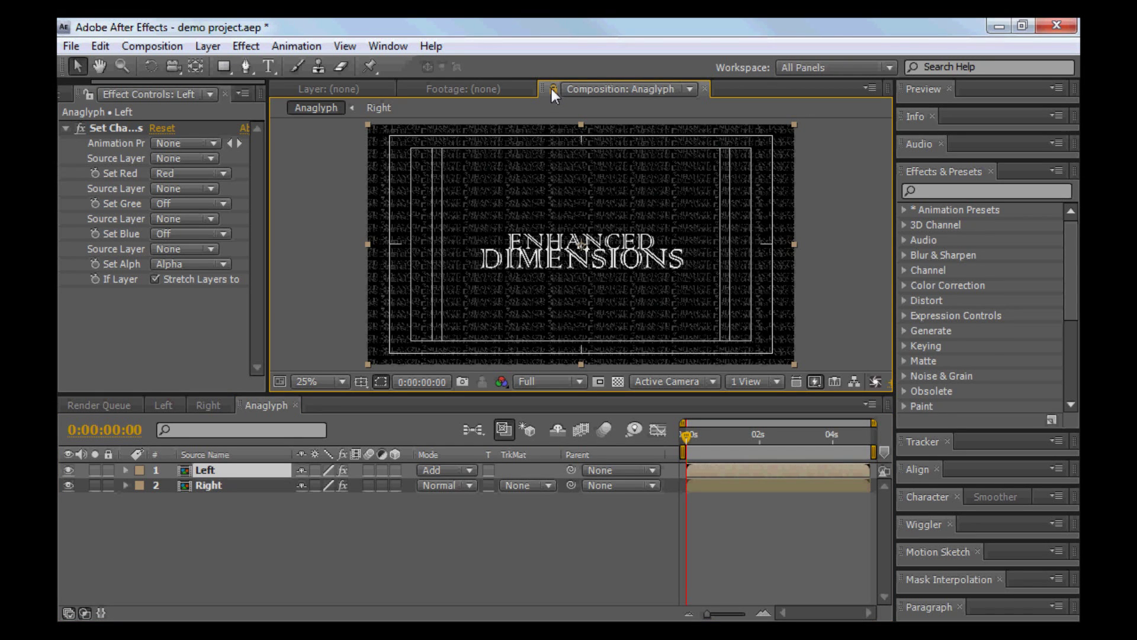
click(161, 405)
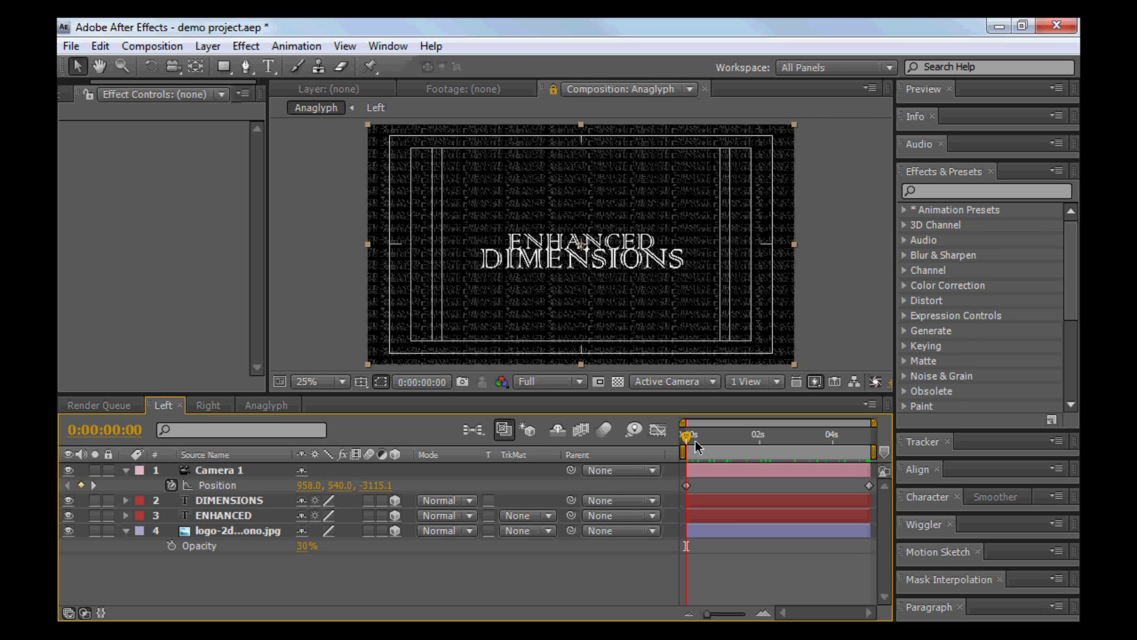
click(223, 486)
click(225, 473)
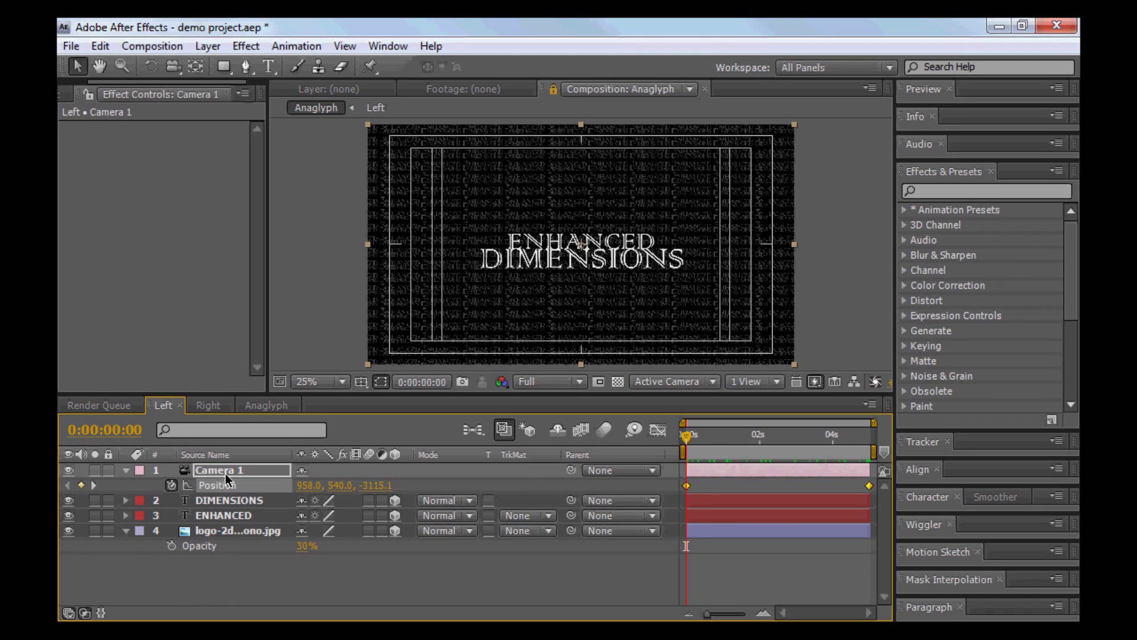
Zoom the viewer to 50% and lower Camera 1's X position from 958.0 in 10-pixel nudges.
key(period)
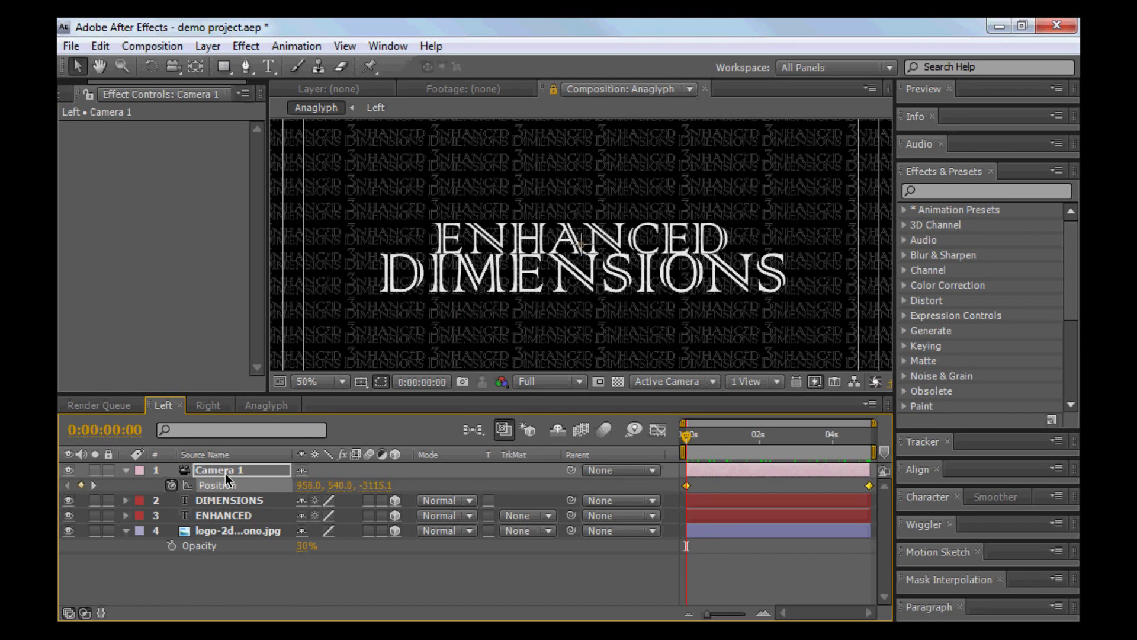
key(shift+Left)
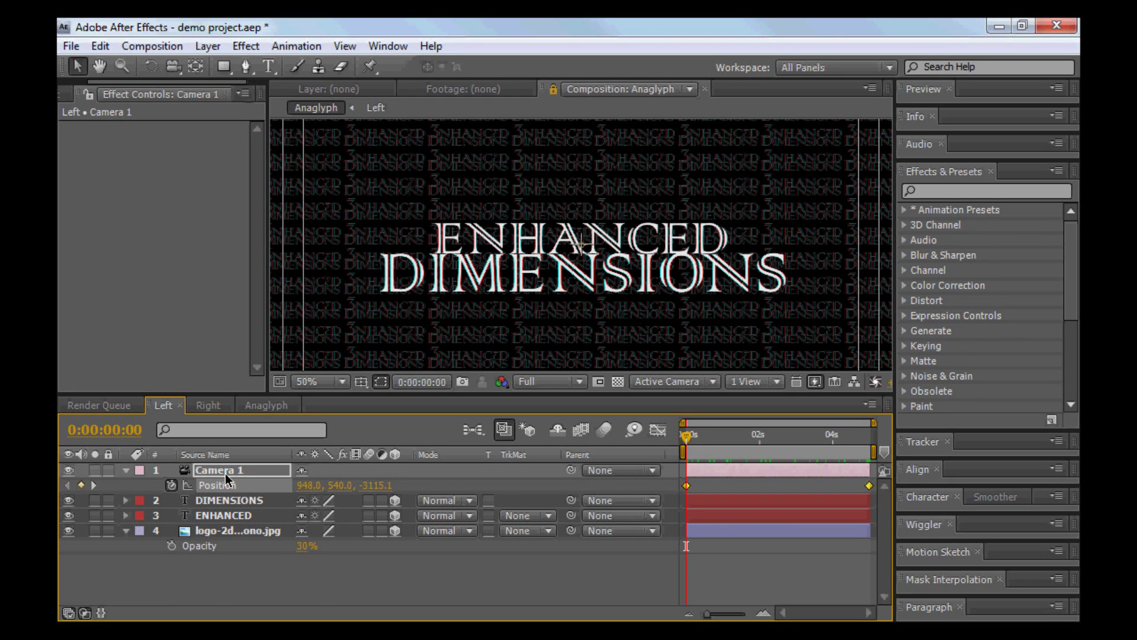
key(shift+Left)
key(shift+Left)
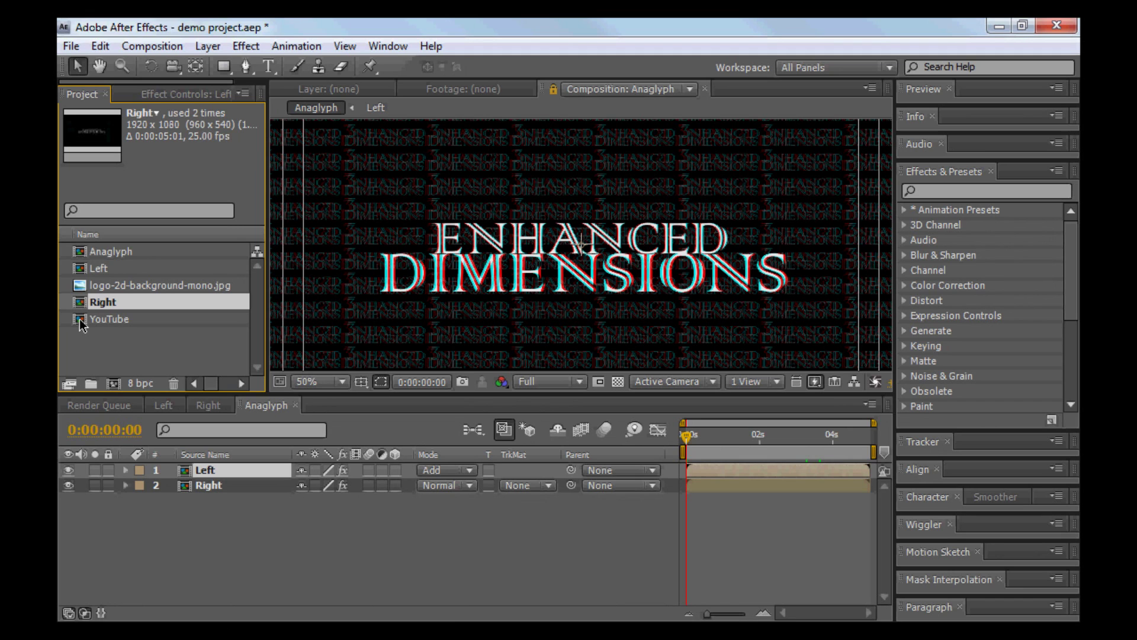
Open the YouTube composition and select both its Right and Left layers.
double_click(80, 321)
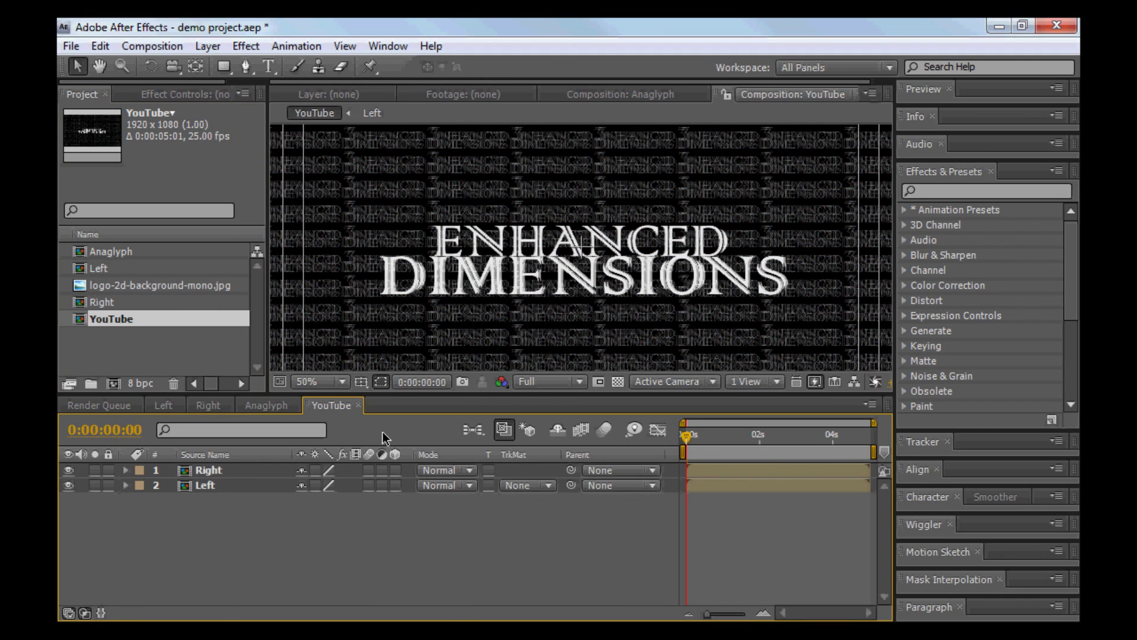
click(186, 472)
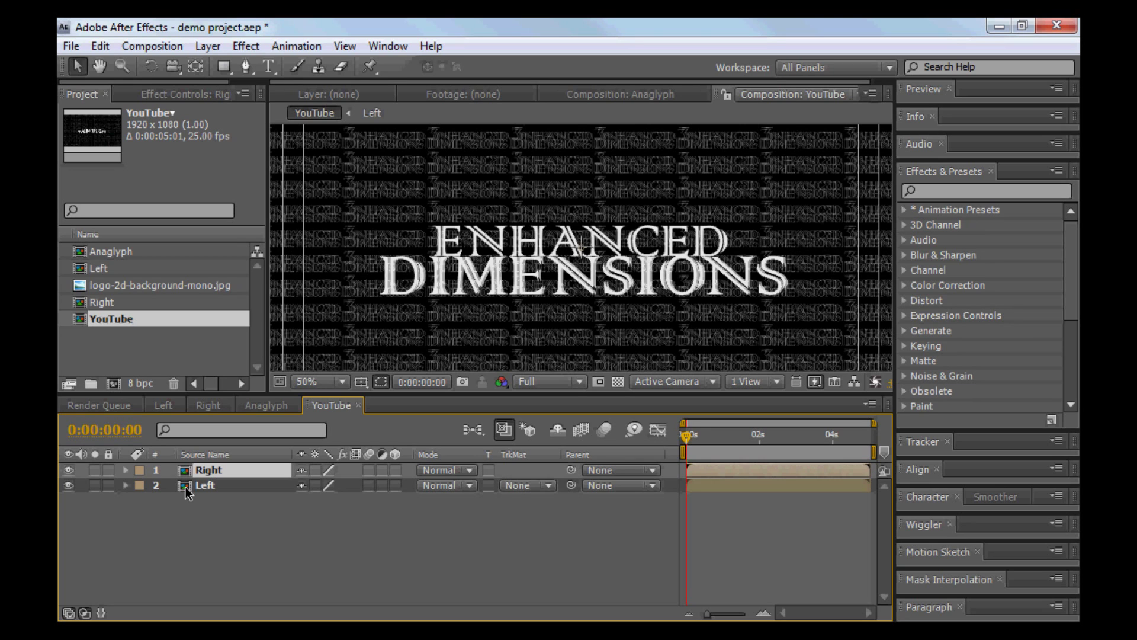
shift+click(186, 487)
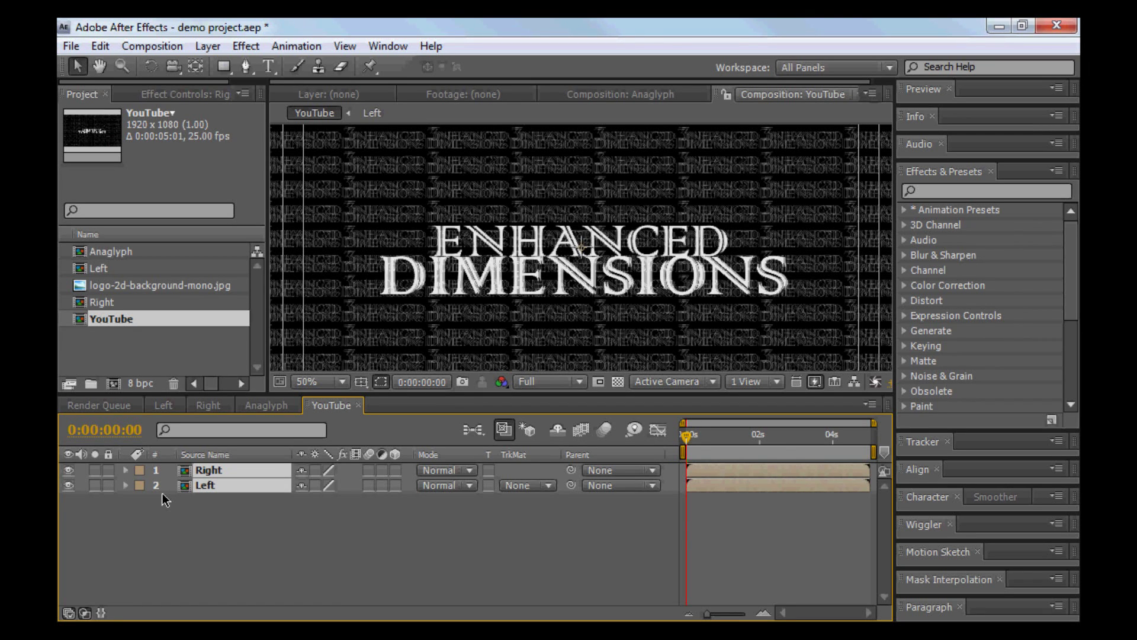
Set both layers' Scale to 50% width and 100% height, then zoom the viewer to 25%.
key(s)
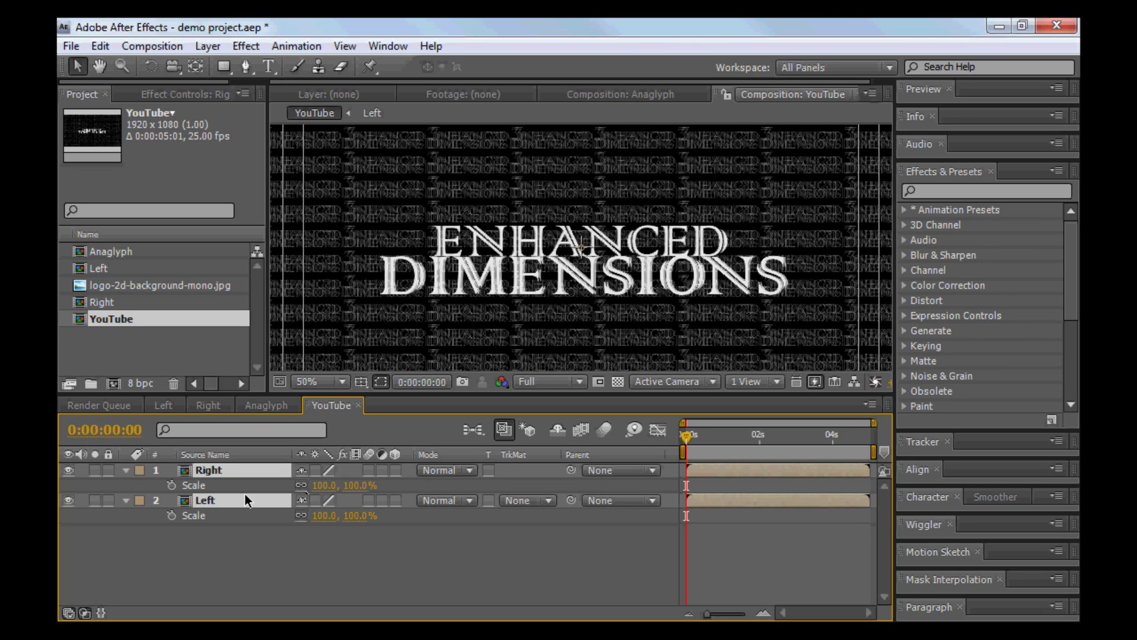
click(301, 486)
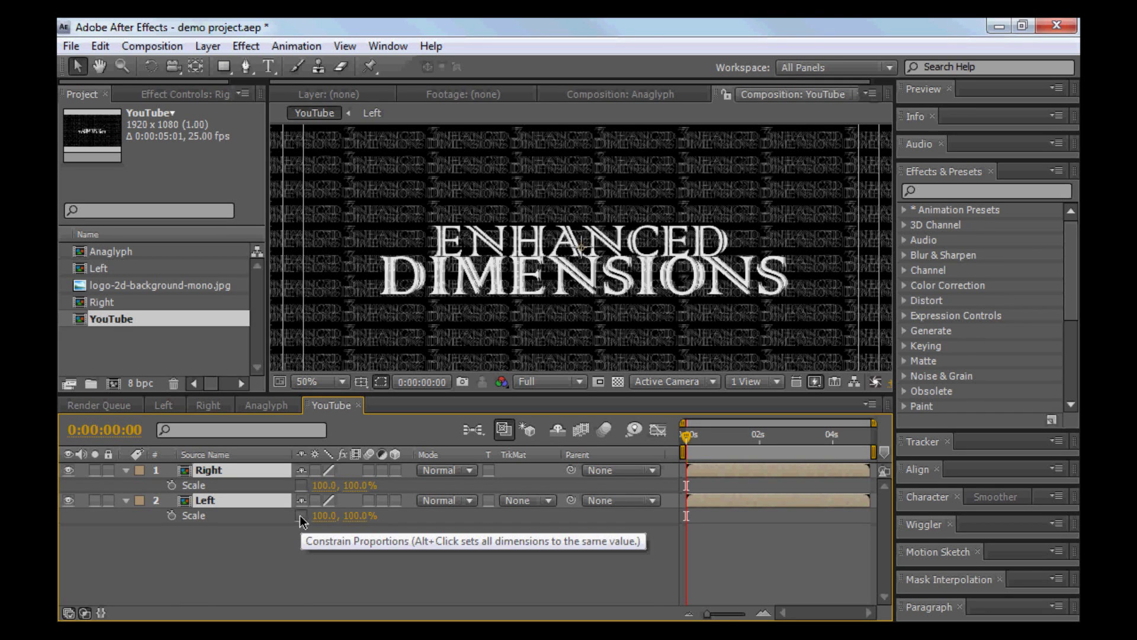
click(323, 486)
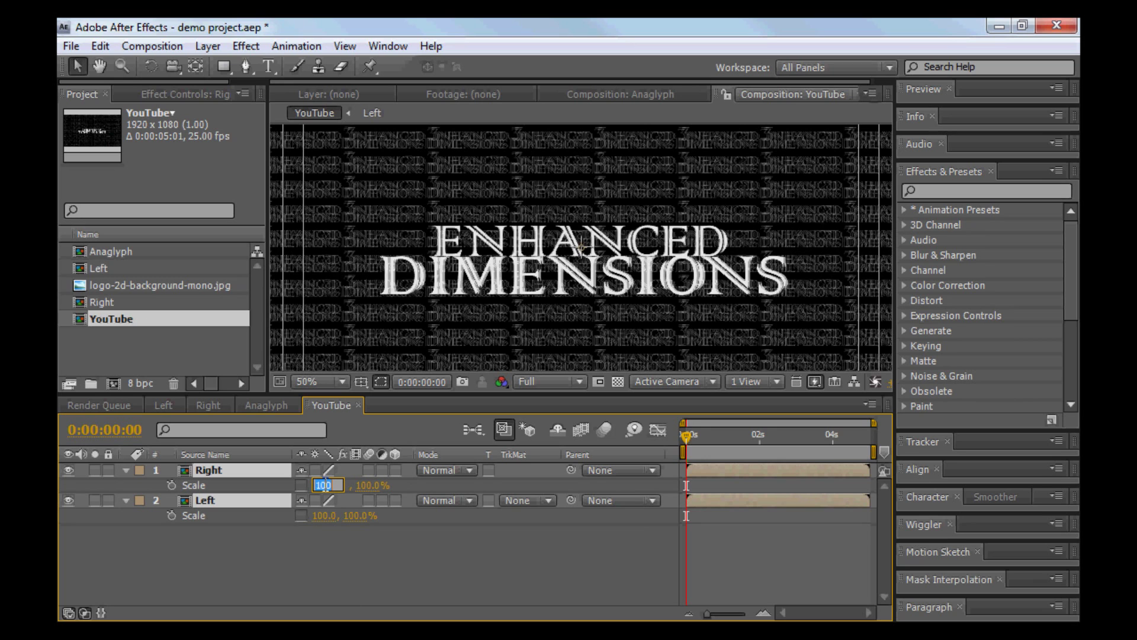
text(50)
key(Return)
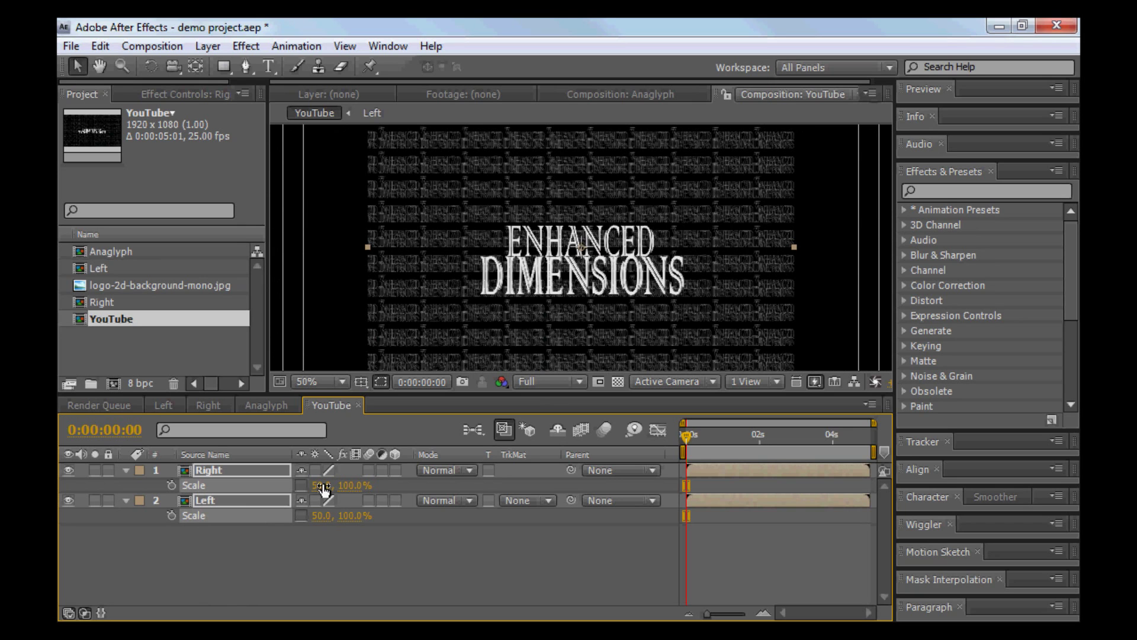
key(comma)
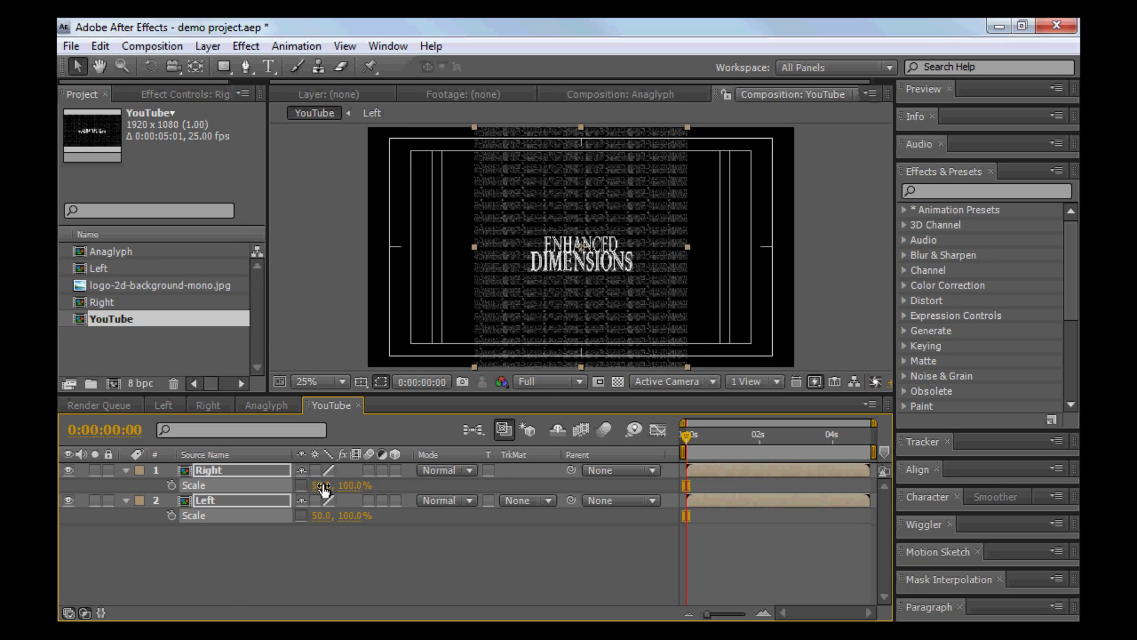
Nudge the squeezed Right layer into the left half of the frame.
click(220, 596)
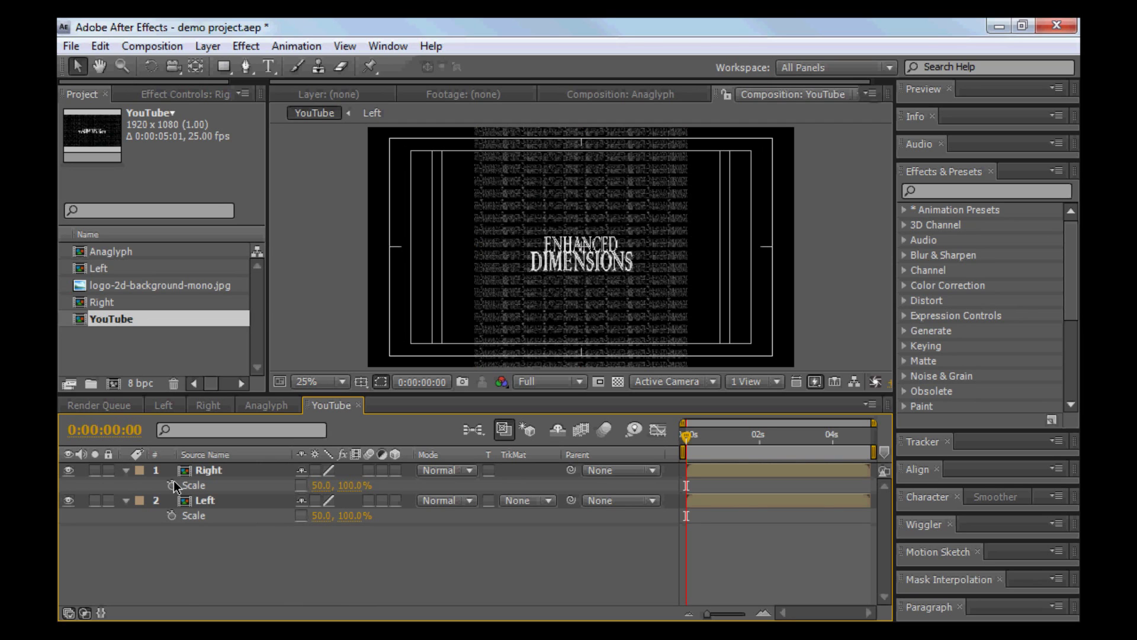
click(203, 472)
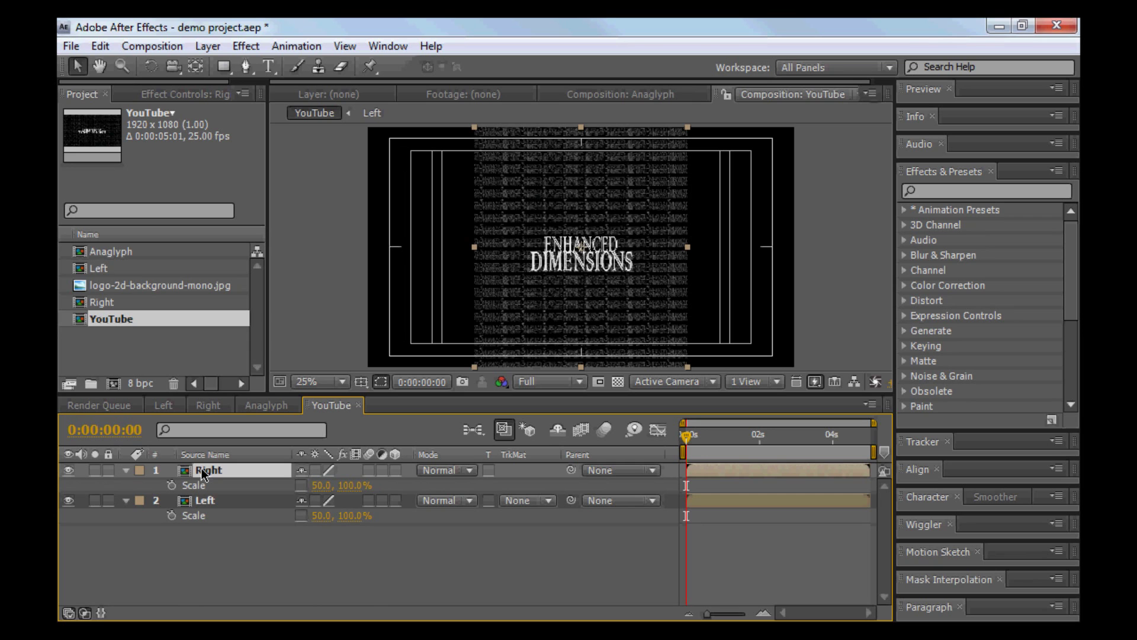
key(shift+Left)
key(shift+Left)
key(shift+Left)
key(shift+Left)
key(shift+Left)
key(shift+Left)
key(shift+Left)
key(shift+Left)
key(shift+Left)
key(shift+Left)
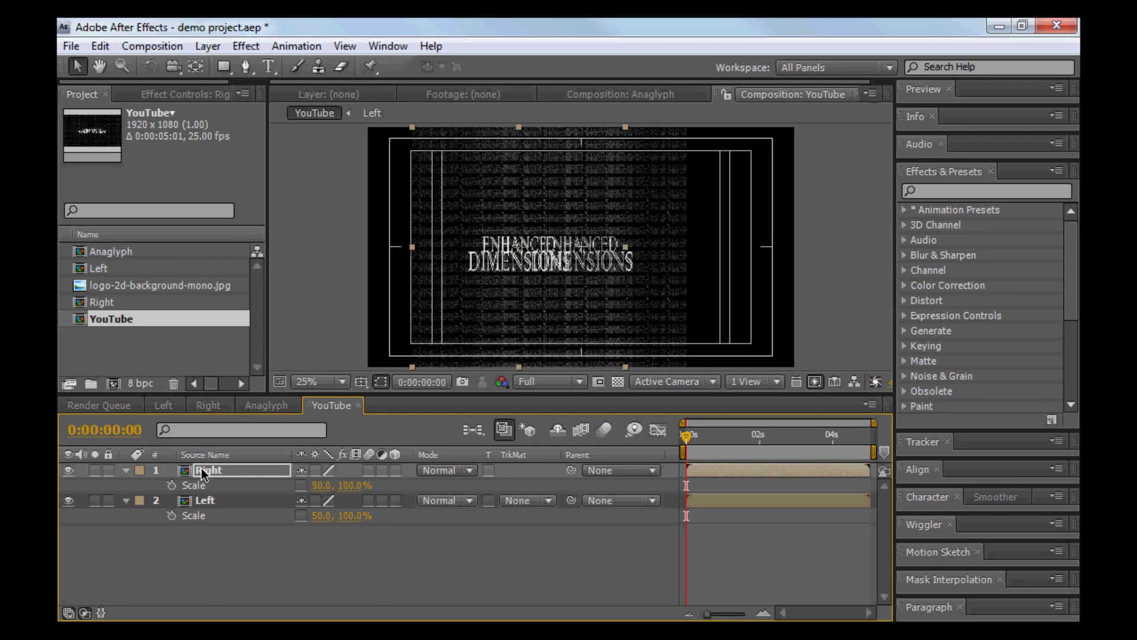
key(shift+Left)
key(shift+Left)
key(shift+Left)
key(shift+Left)
key(shift+Left)
key(shift+Left)
key(shift+Left)
key(shift+Left)
key(shift+Left)
key(shift+Left)
key(shift+Left)
key(shift+Left)
key(shift+Left)
key(shift+Left)
key(shift+Left)
key(shift+Left)
key(shift+Left)
key(shift+Left)
key(shift+Left)
key(shift+Left)
key(shift+Left)
key(shift+Left)
key(shift+Left)
key(shift+Left)
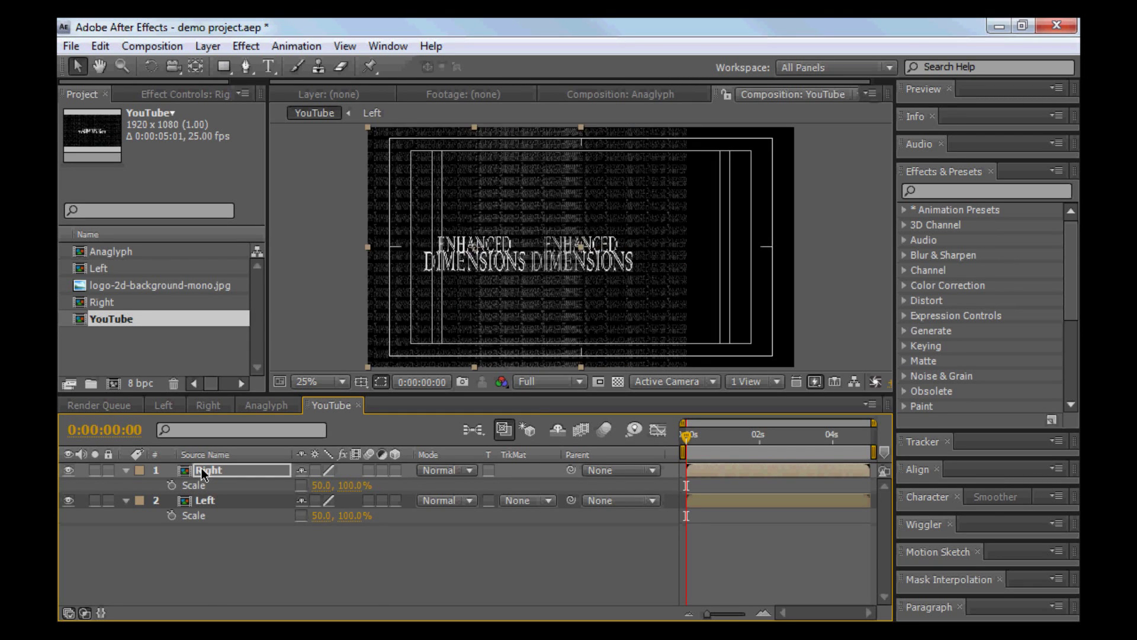
Nudge the Left layer into the right half of the frame and deselect it.
click(206, 500)
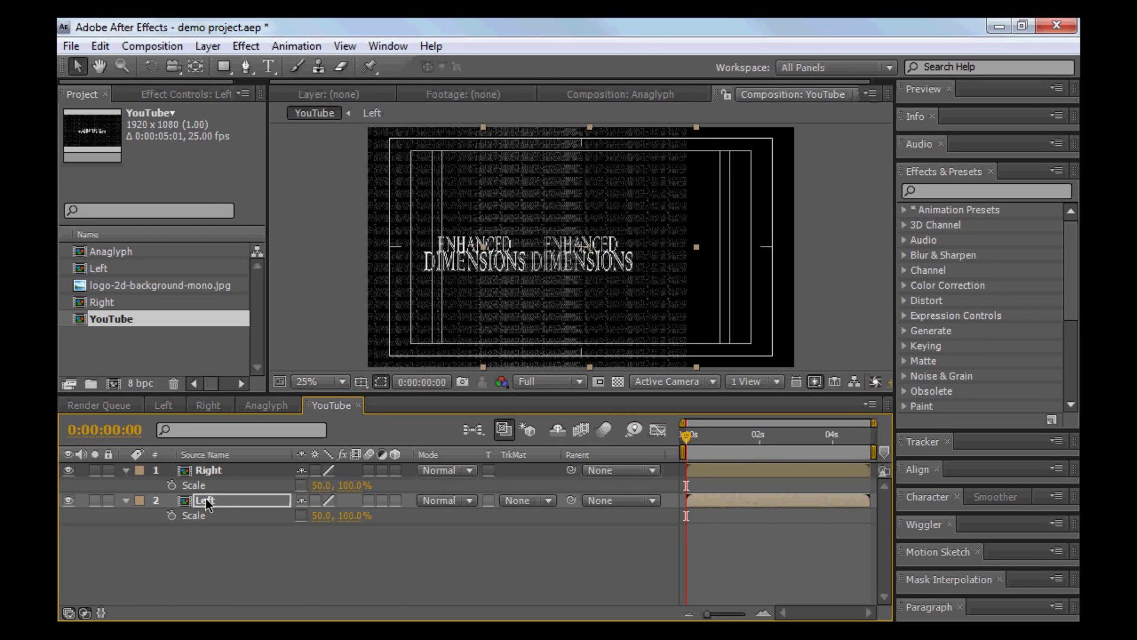
key(shift+Right)
key(shift+Right)
key(shift+Right)
key(shift+Right)
key(shift+Right)
key(shift+Right)
key(shift+Right)
key(shift+Right)
key(shift+Right)
key(shift+Right)
key(shift+Right)
key(shift+Right)
key(shift+Right)
key(shift+Right)
key(shift+Right)
key(shift+Right)
key(shift+Right)
key(shift+Right)
key(shift+Right)
key(shift+Right)
key(shift+Right)
key(shift+Right)
key(shift+Right)
key(shift+Right)
key(shift+Right)
key(shift+Right)
key(shift+Right)
key(shift+Right)
key(shift+Right)
key(shift+Right)
key(shift+Right)
key(shift+Right)
key(shift+Right)
key(shift+Right)
key(shift+Right)
key(shift+Right)
key(shift+Right)
key(shift+Right)
key(shift+Right)
key(shift+Right)
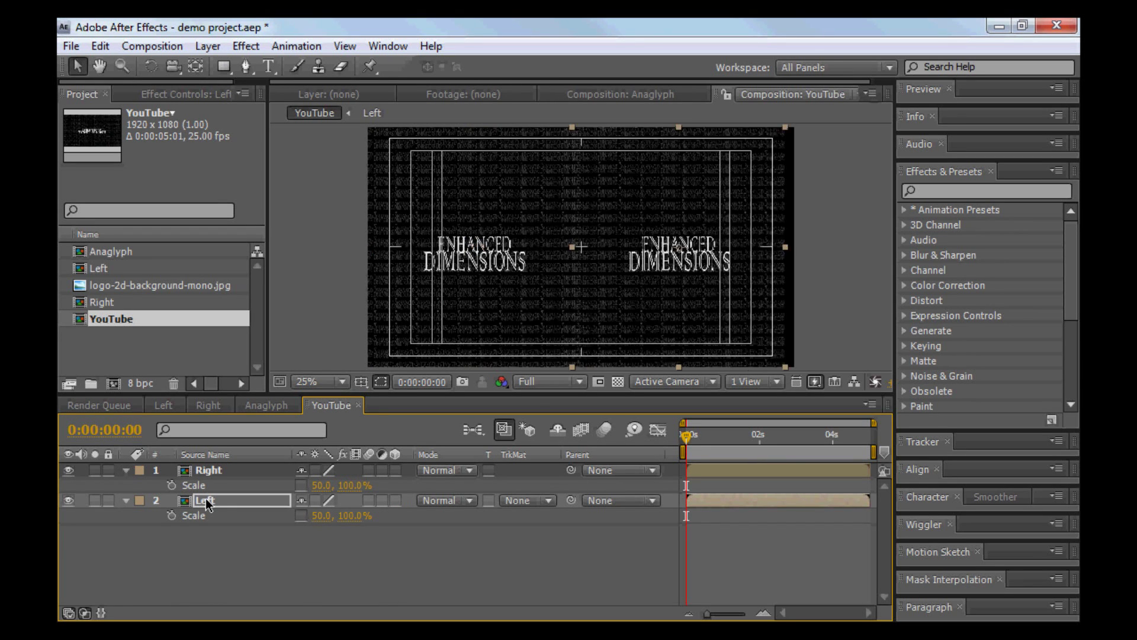
key(shift+Right)
key(shift+Right)
key(shift+Right)
key(shift+Right)
key(shift+Right)
key(shift+Right)
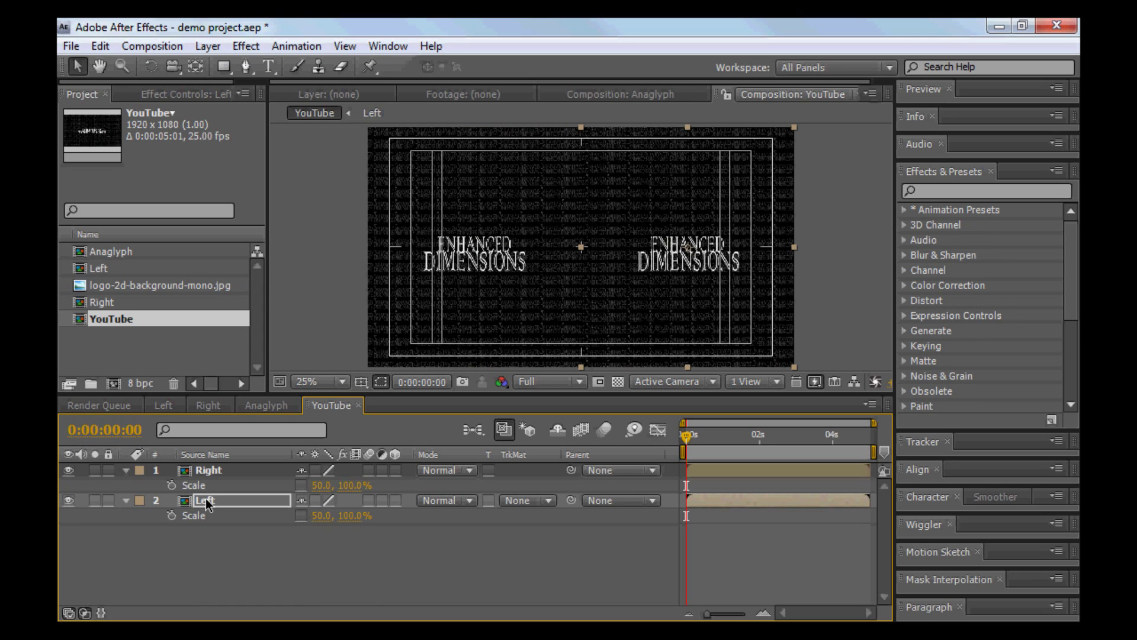
click(291, 578)
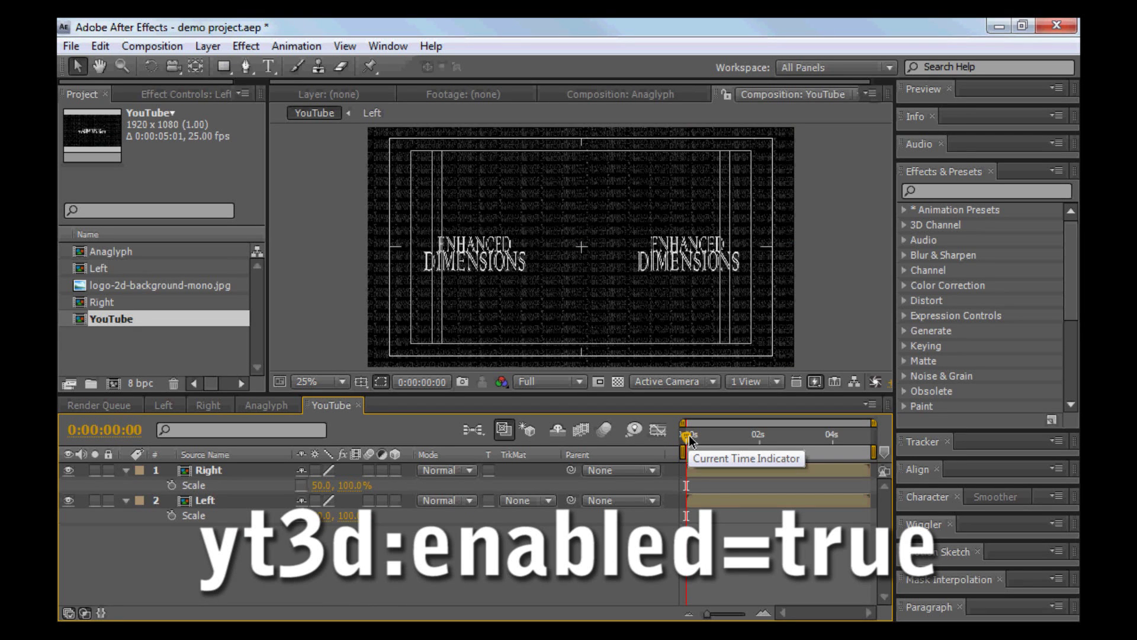
mouse_move(689, 438)
mouse_down()
mouse_move(879, 446)
mouse_move(684, 444)
mouse_up()
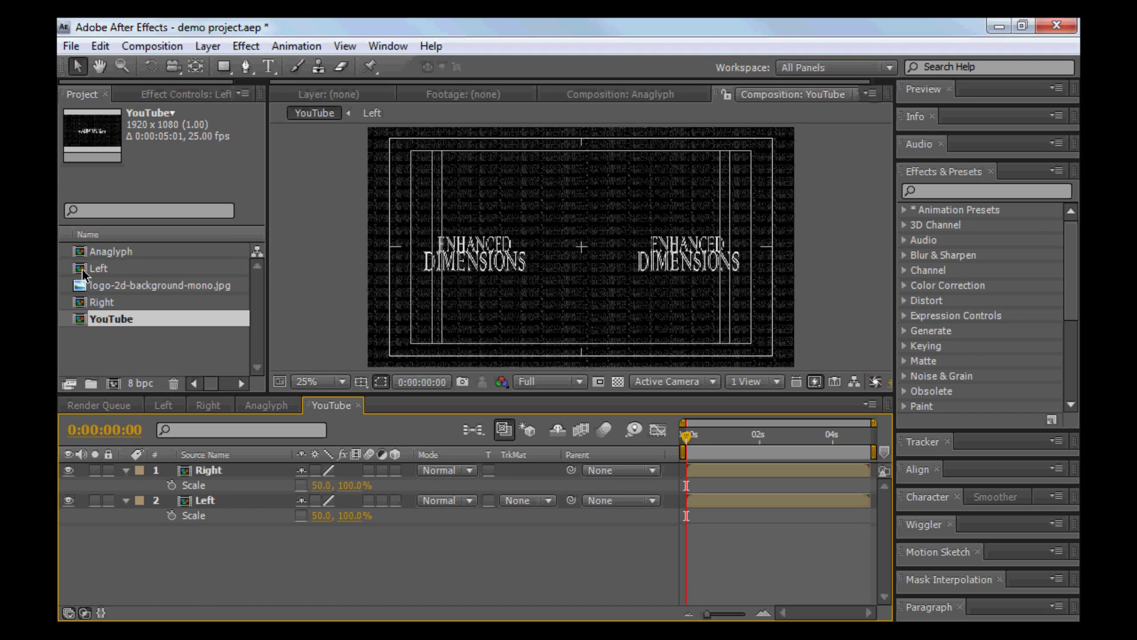
Go via the Left comp to the Anaglyph comp and compare Right's and Left's Set Channels settings.
click(152, 410)
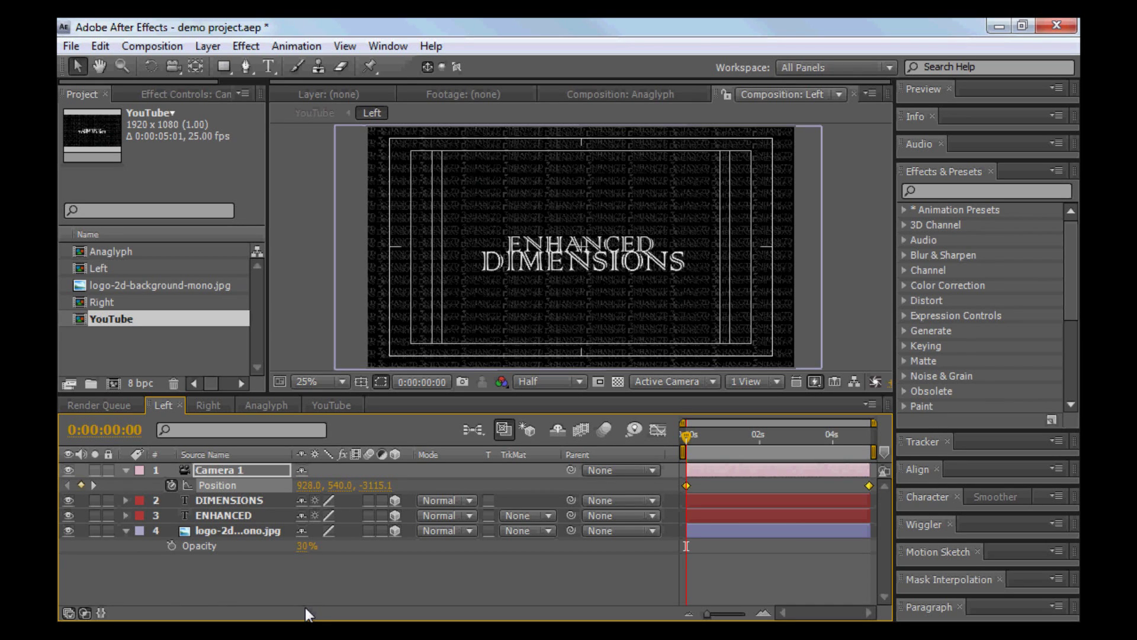
click(258, 406)
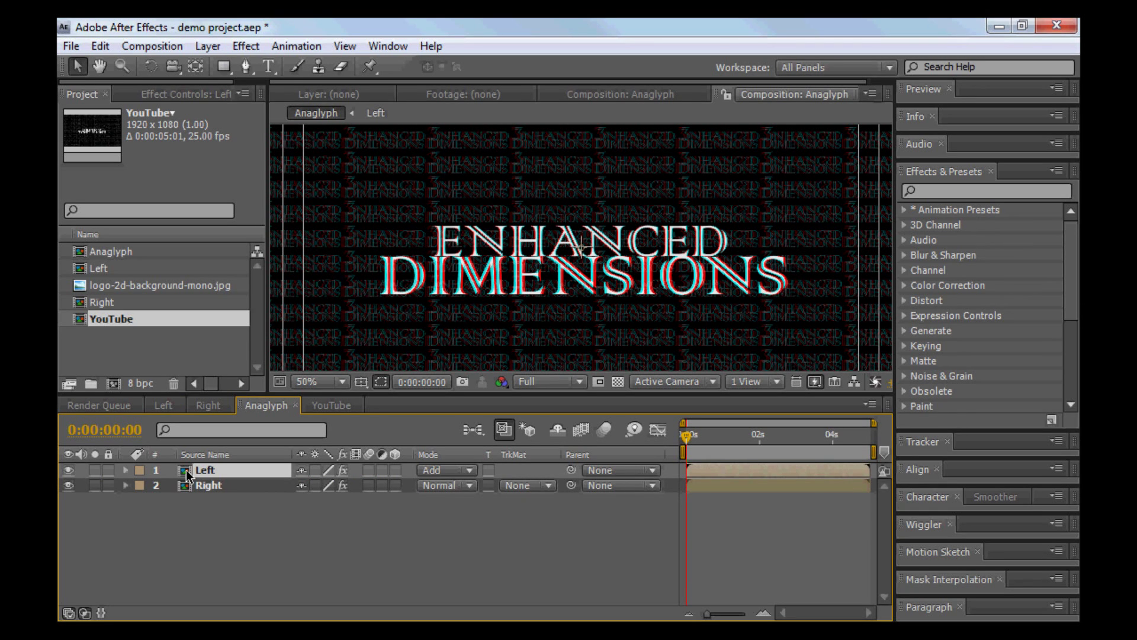
click(159, 96)
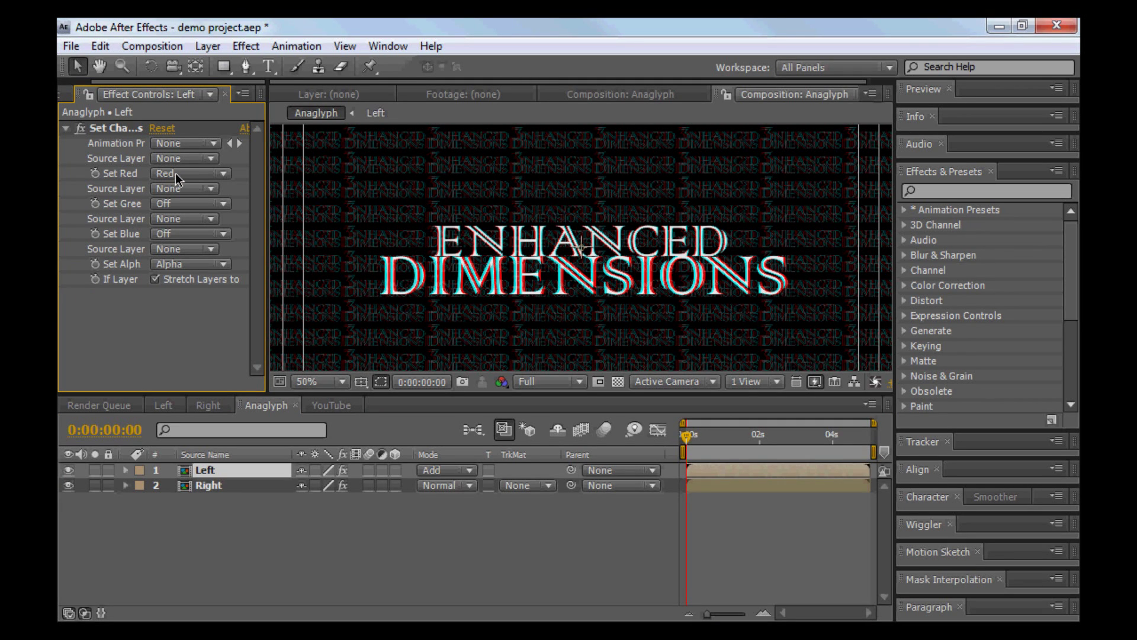
click(210, 486)
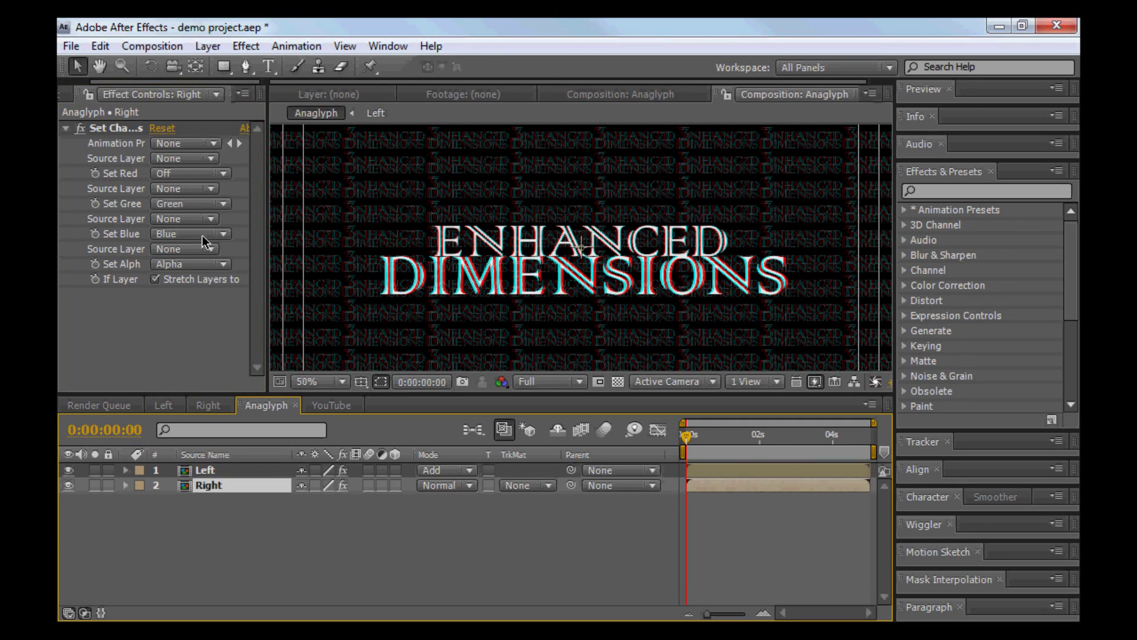
click(212, 474)
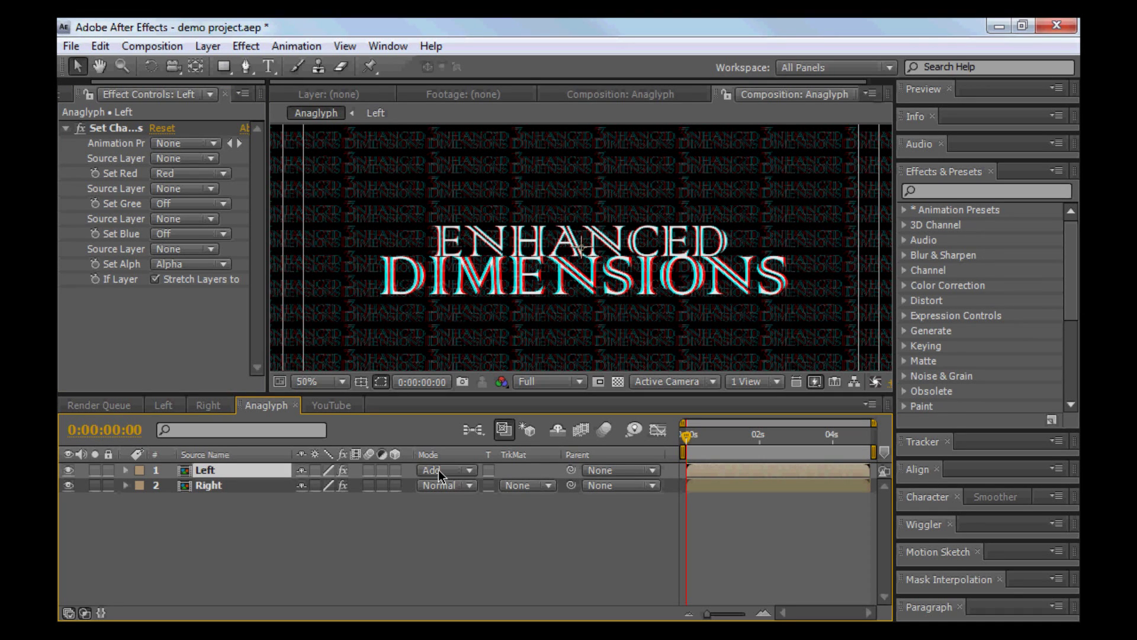
In the YouTube comp, alternate between the Right and Left layers to check their positions.
click(329, 407)
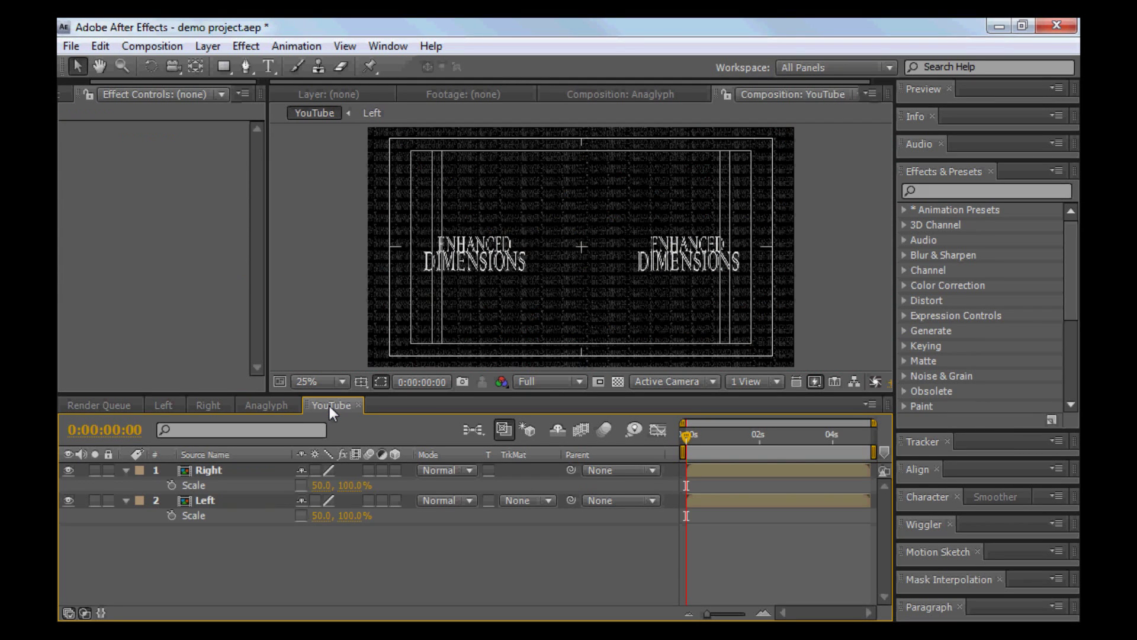
click(206, 472)
click(206, 501)
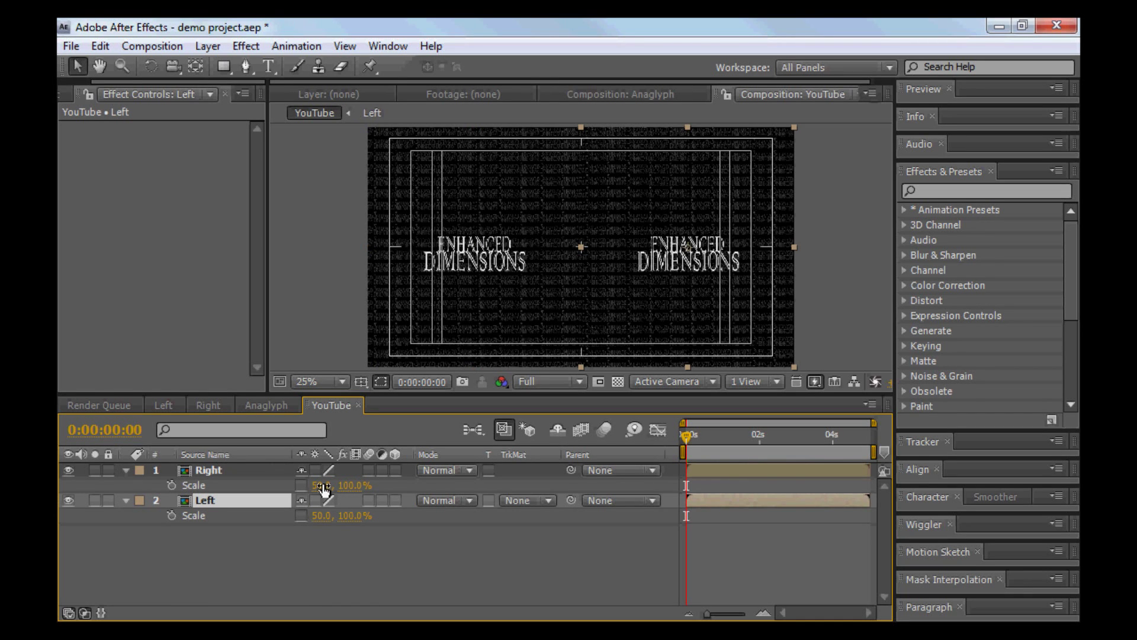
click(190, 472)
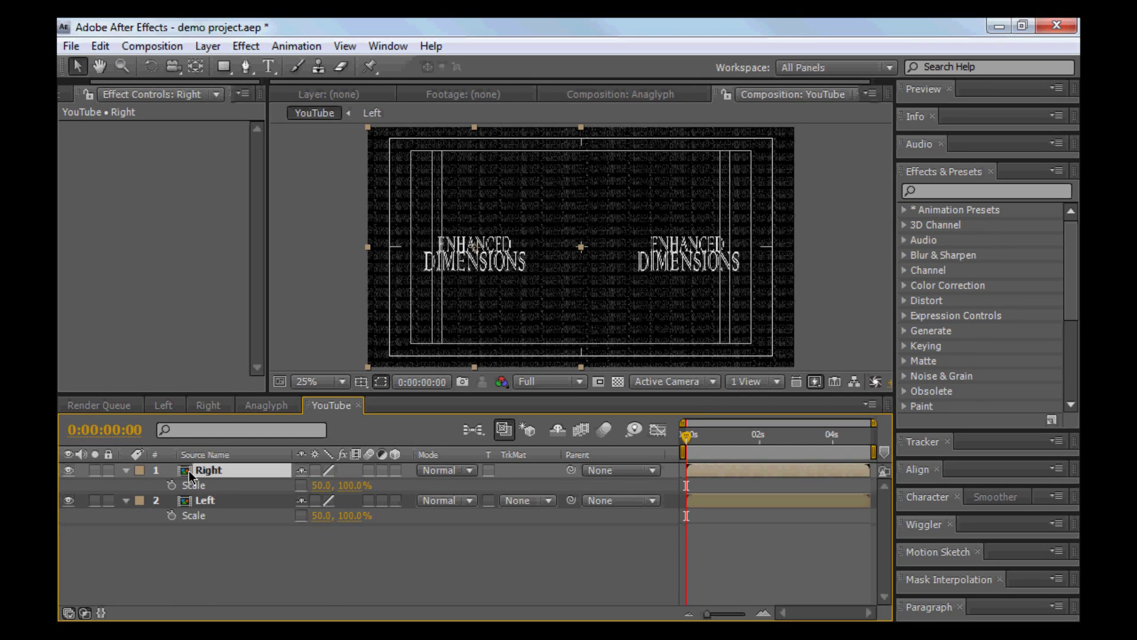
click(185, 503)
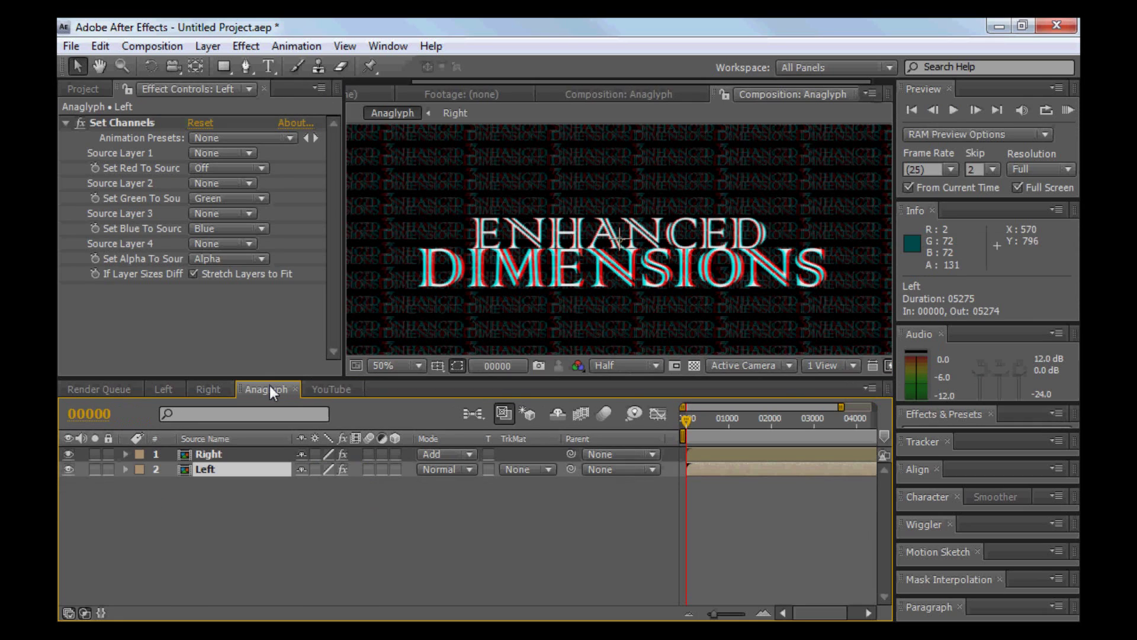